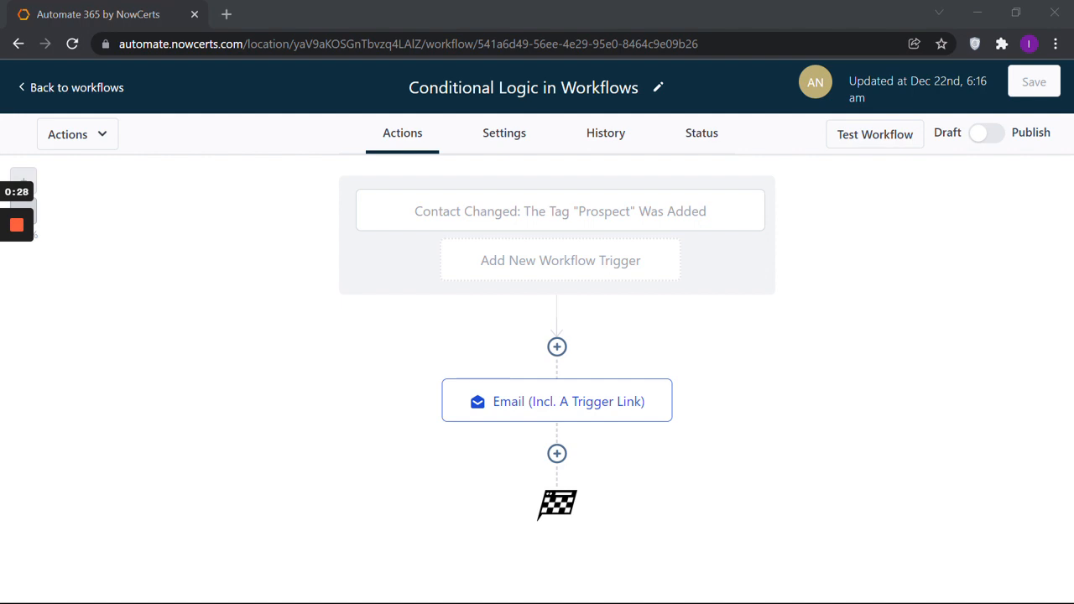
Review the settings of the "Prospect" tag trigger and the message of the email action containing the trigger link.
left_click(611, 211)
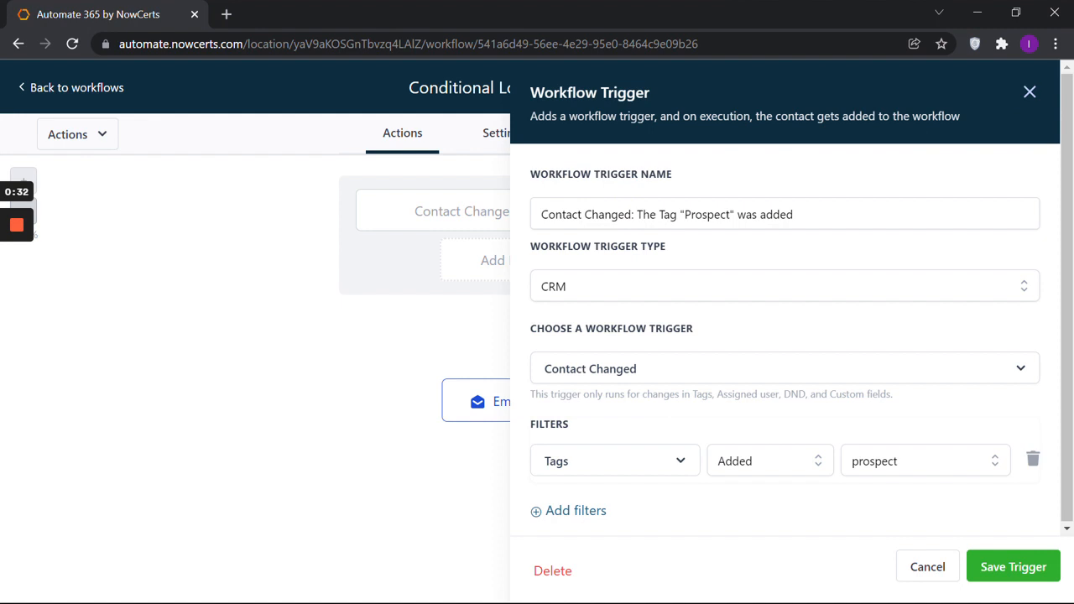
left_click(915, 565)
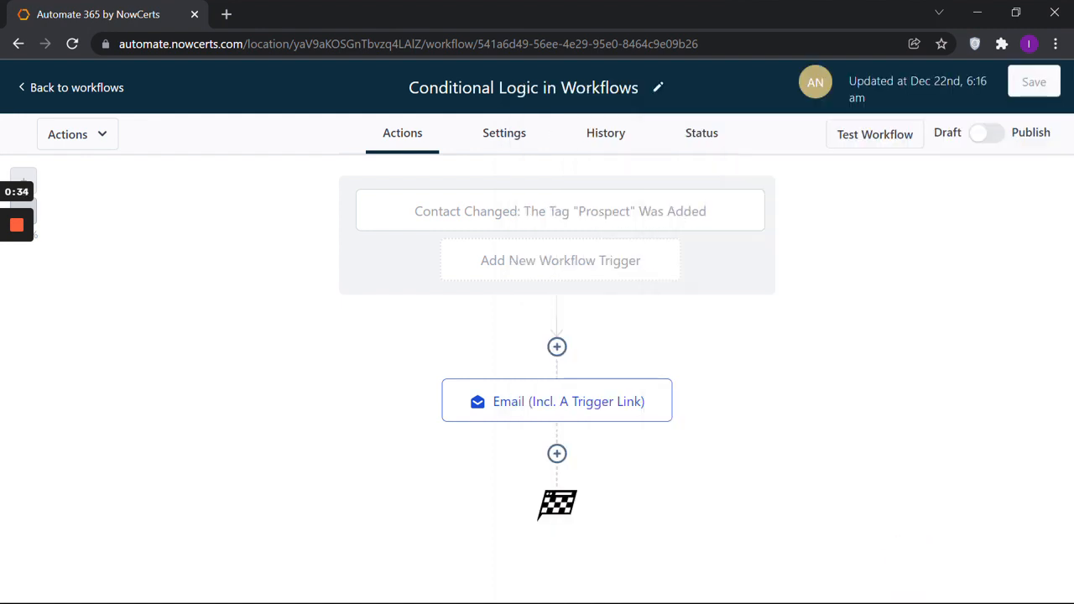
left_click(587, 401)
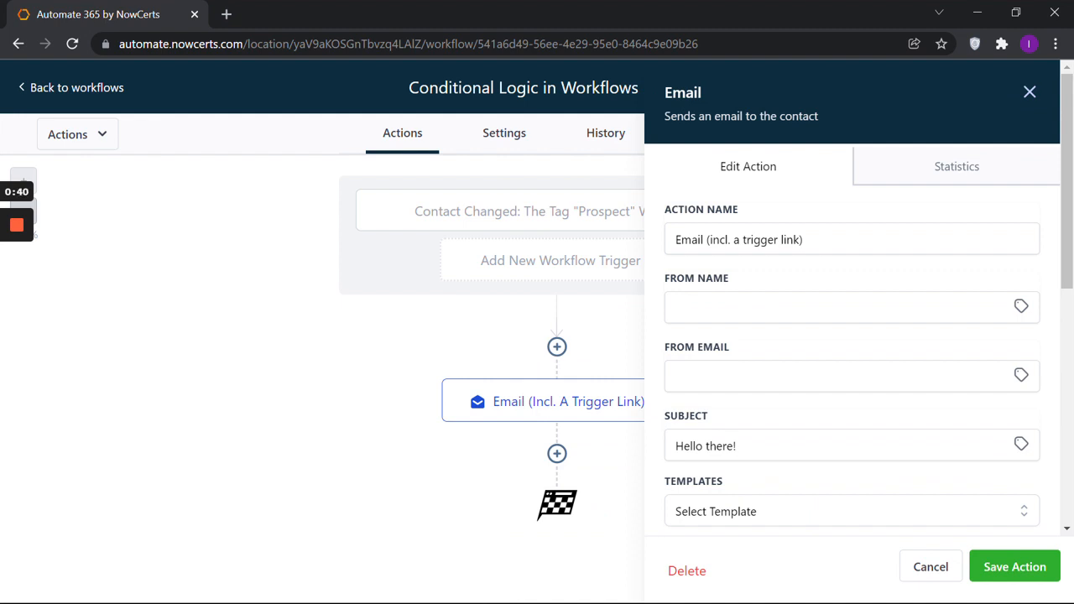
scroll(852, 336, "down", 5)
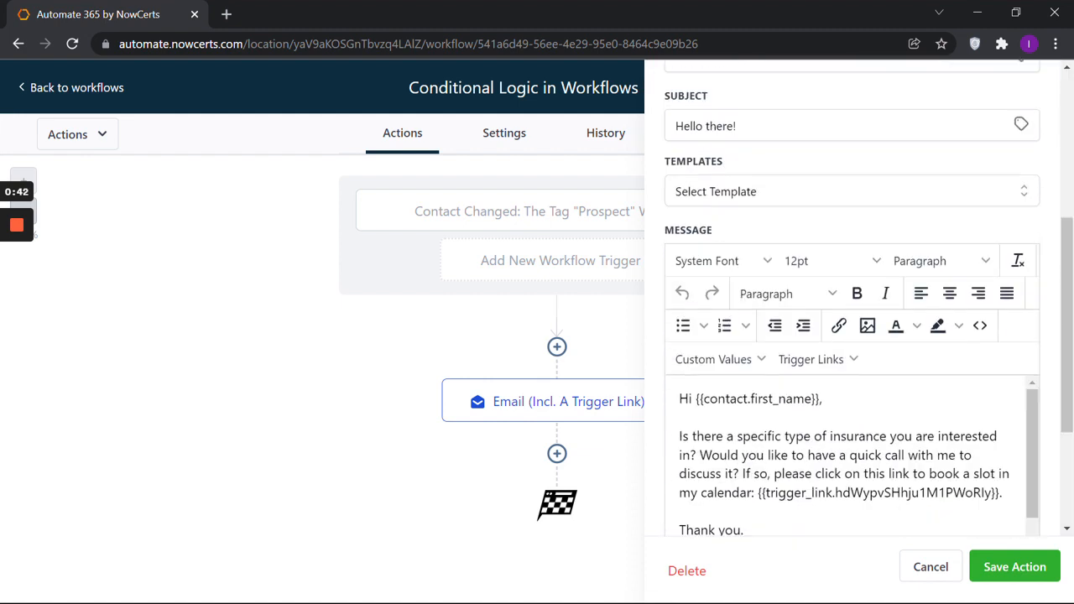
scroll(852, 369, "down", 1)
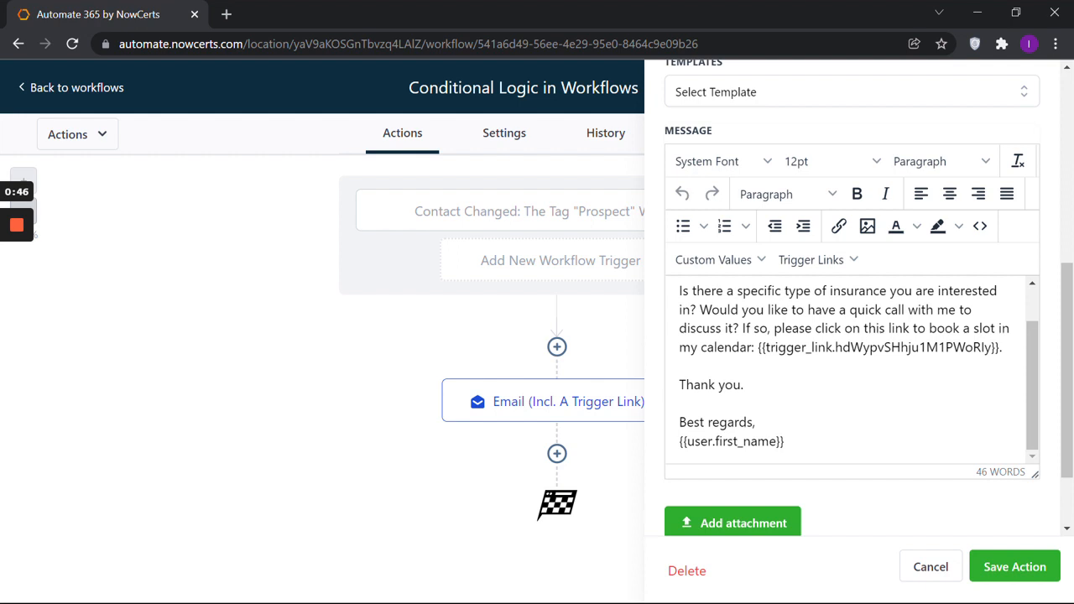
left_click(927, 566)
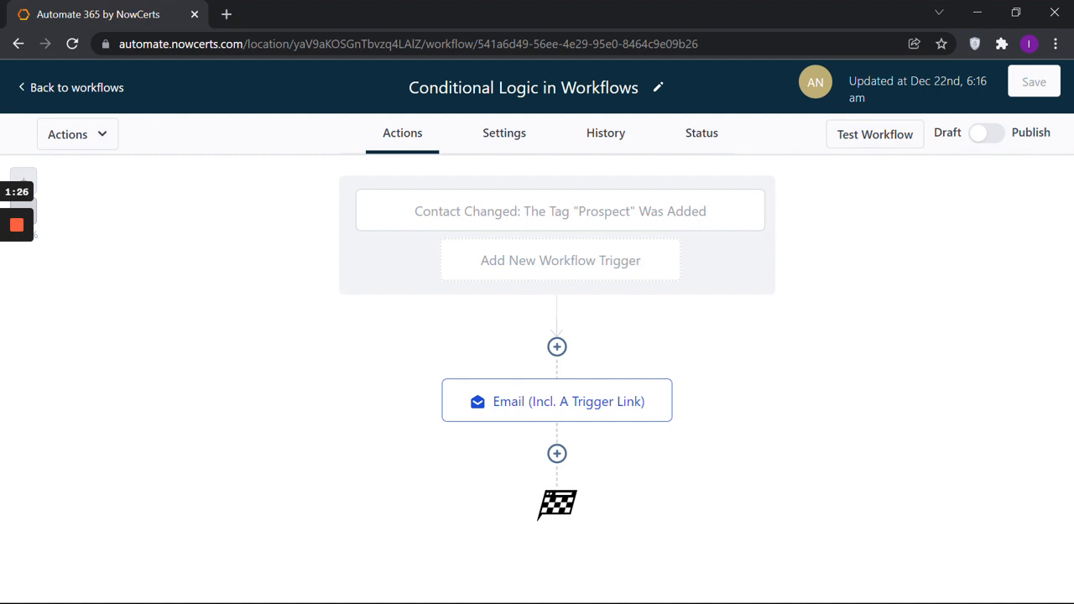
Add a Wait action after the email action and make it wait for an Email Event.
left_click(558, 453)
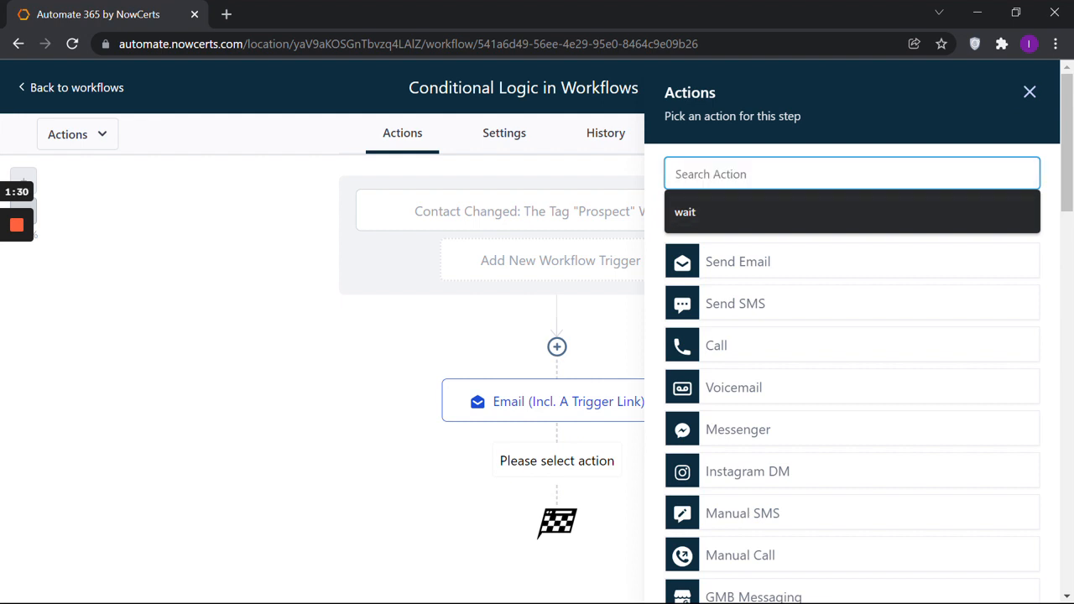
left_click(739, 212)
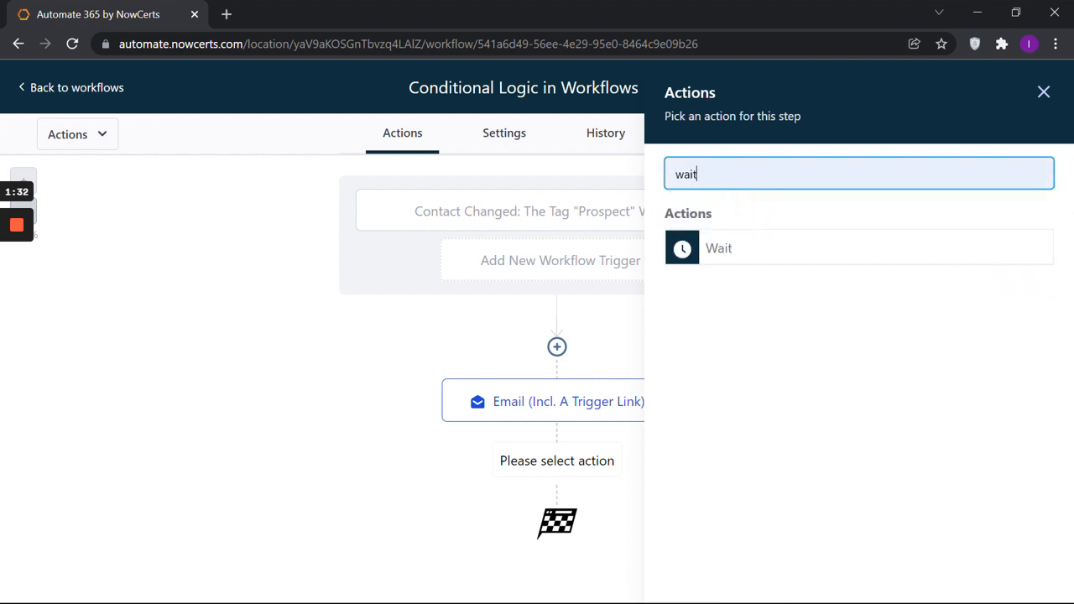
left_click(722, 249)
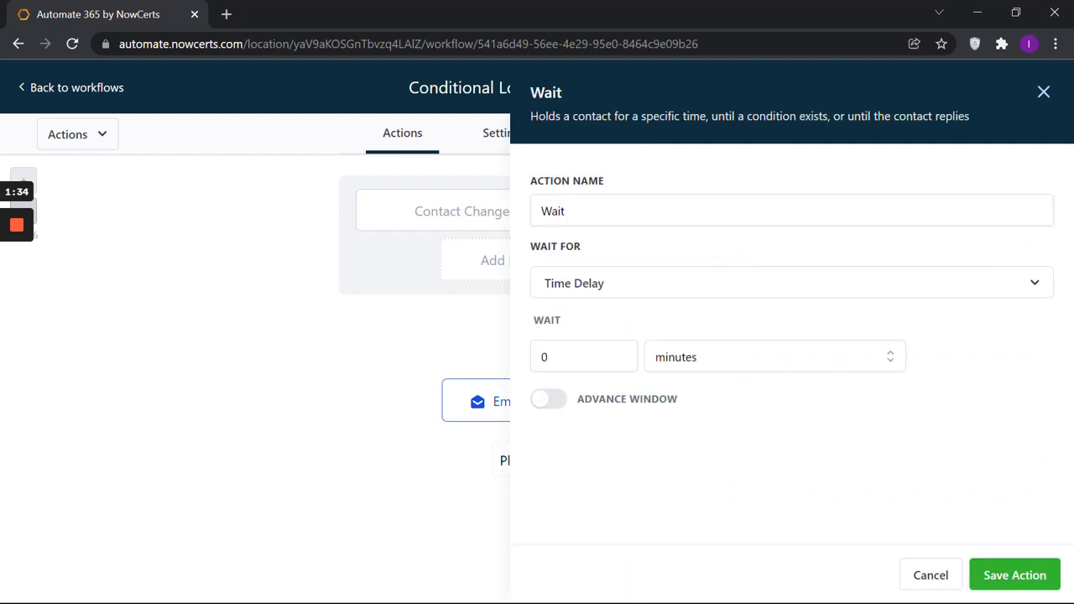
left_click(667, 283)
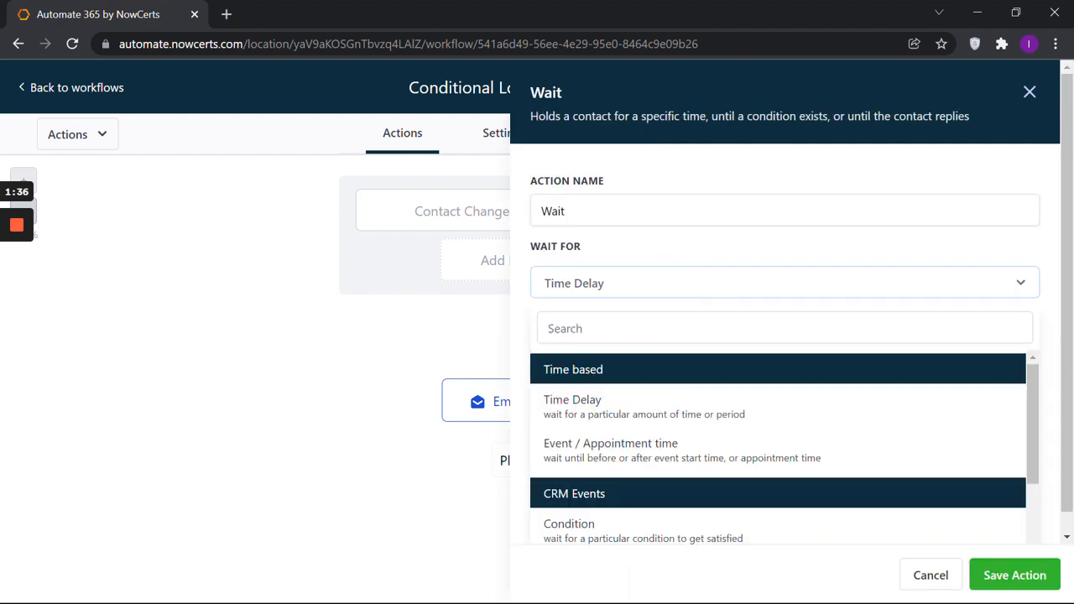
scroll(598, 470, "down", 3)
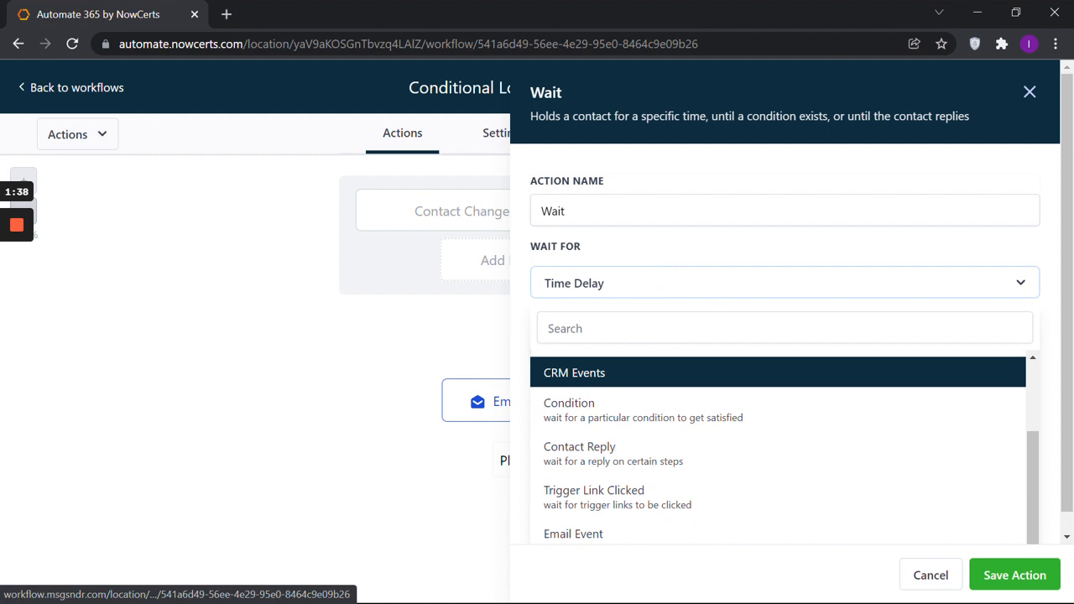
left_click(598, 527)
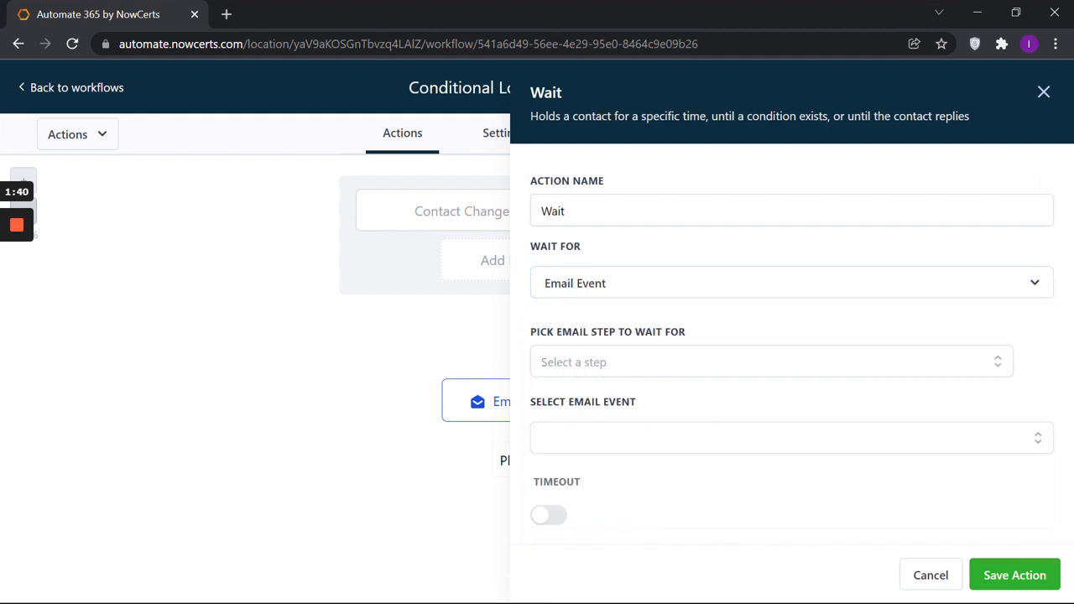
Pick "Email (incl. a trigger link)" as the email step to wait for, with Opened as the email event.
left_click(657, 362)
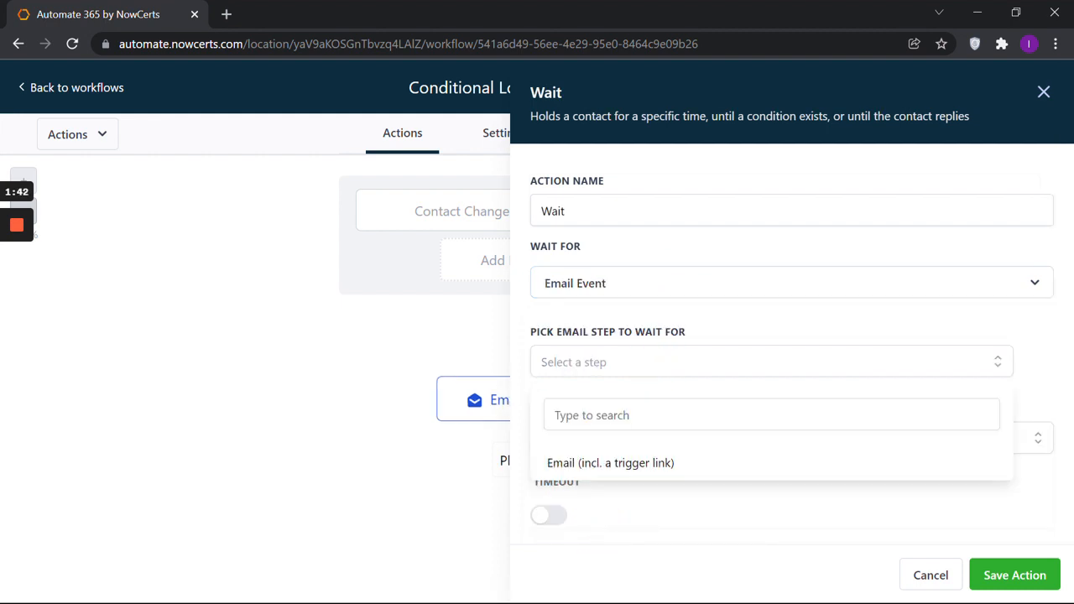
left_click(613, 463)
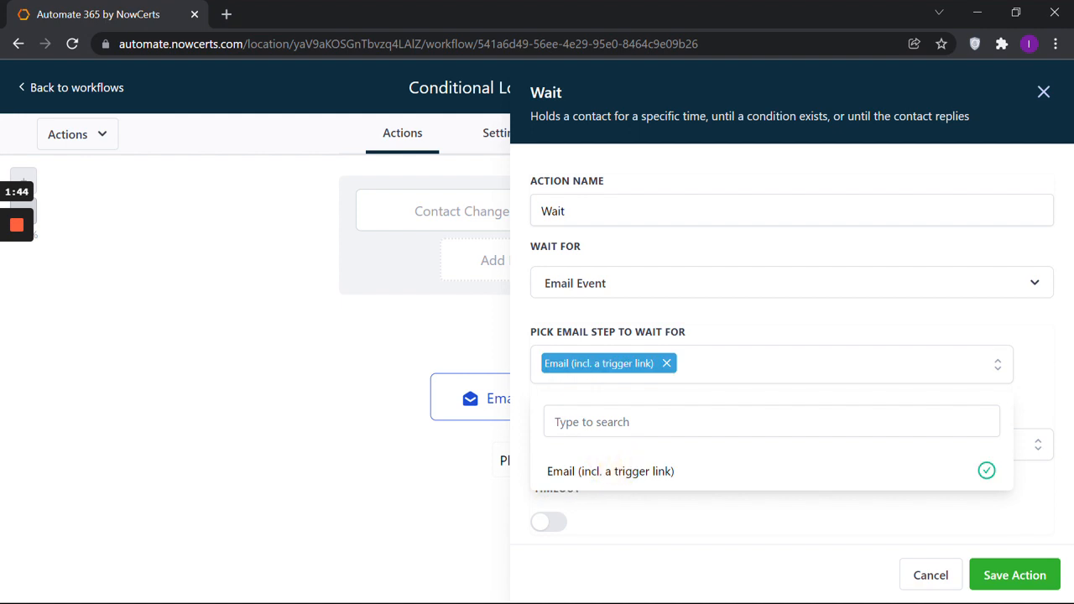
left_click(708, 529)
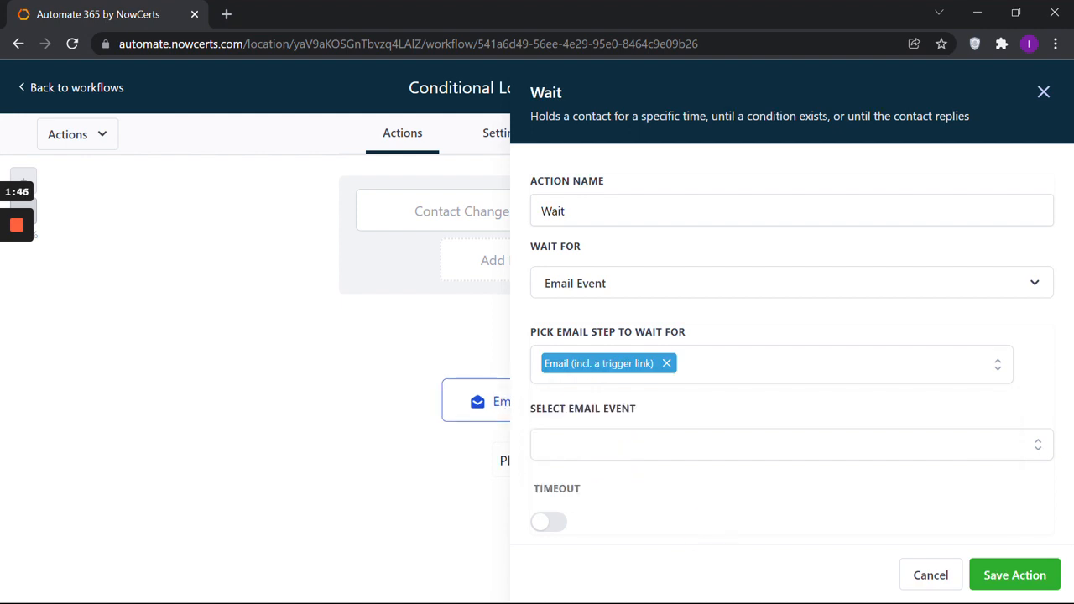
left_click(680, 447)
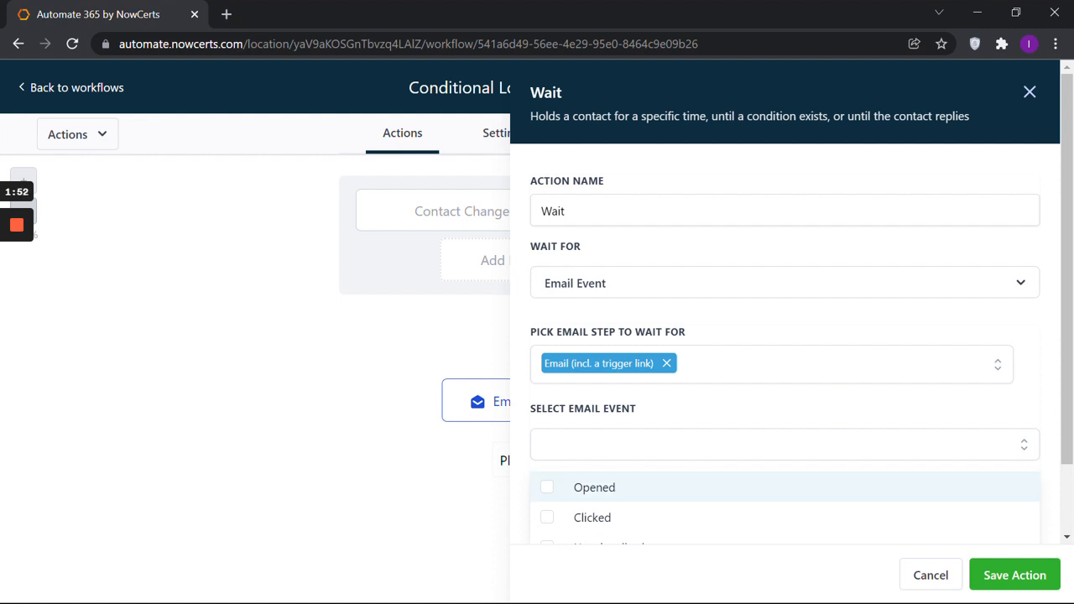
left_click(594, 486)
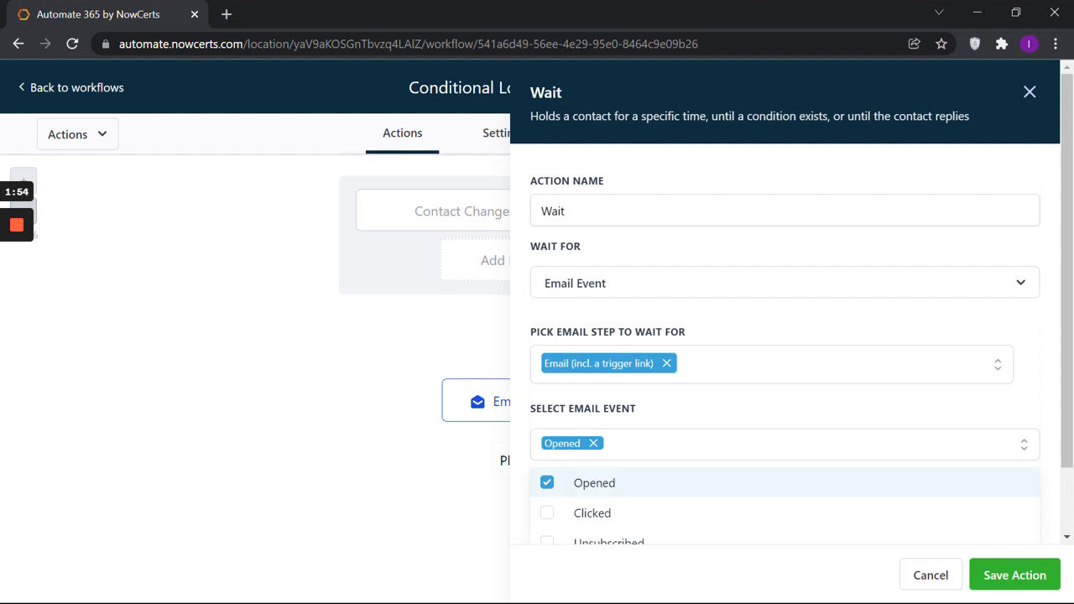
left_click(1046, 492)
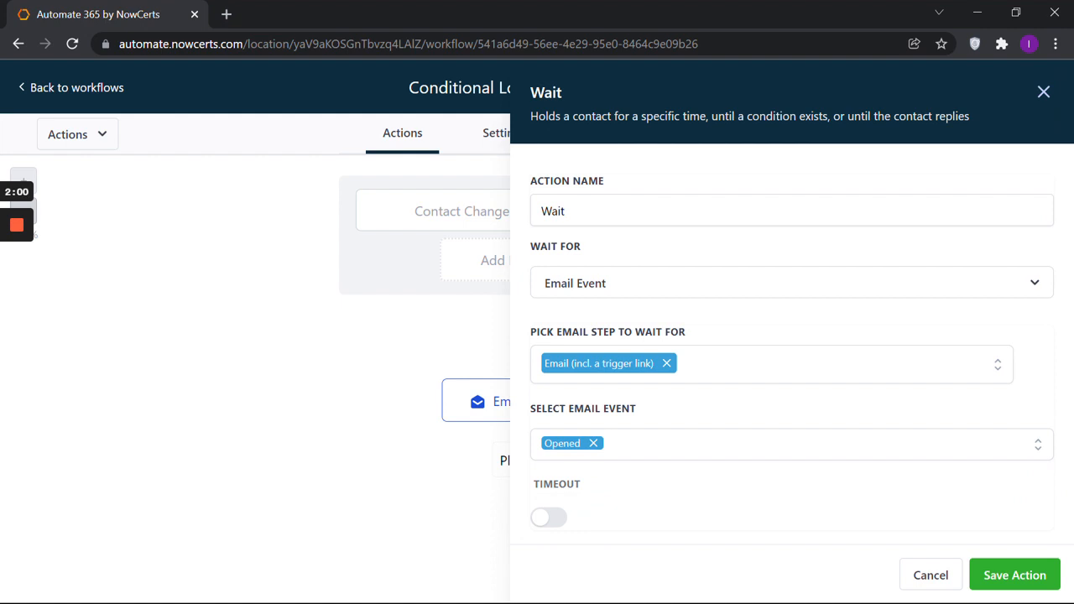
Enable a timeout of 2 days for the Wait action and save the action.
left_click(552, 517)
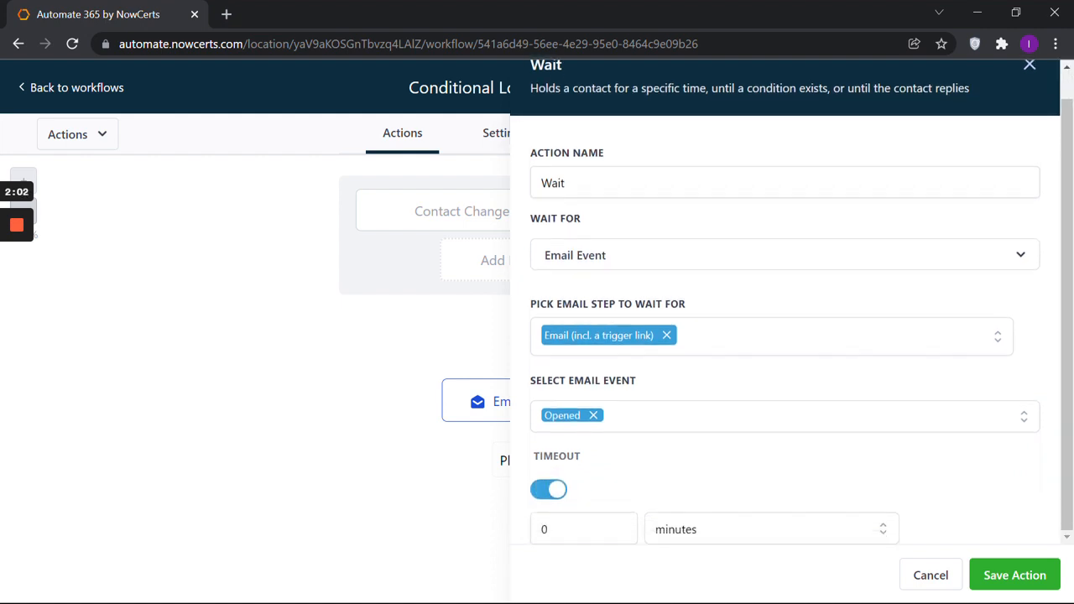
left_click(578, 527)
key("BackSpace")
type("2")
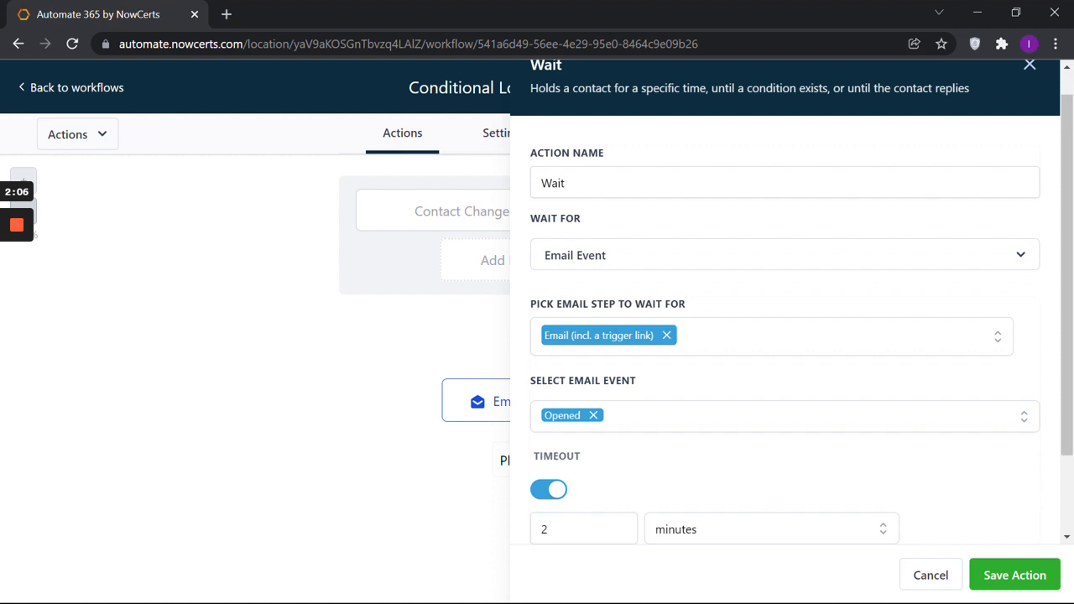
scroll(786, 302, "down", 2)
left_click(758, 466)
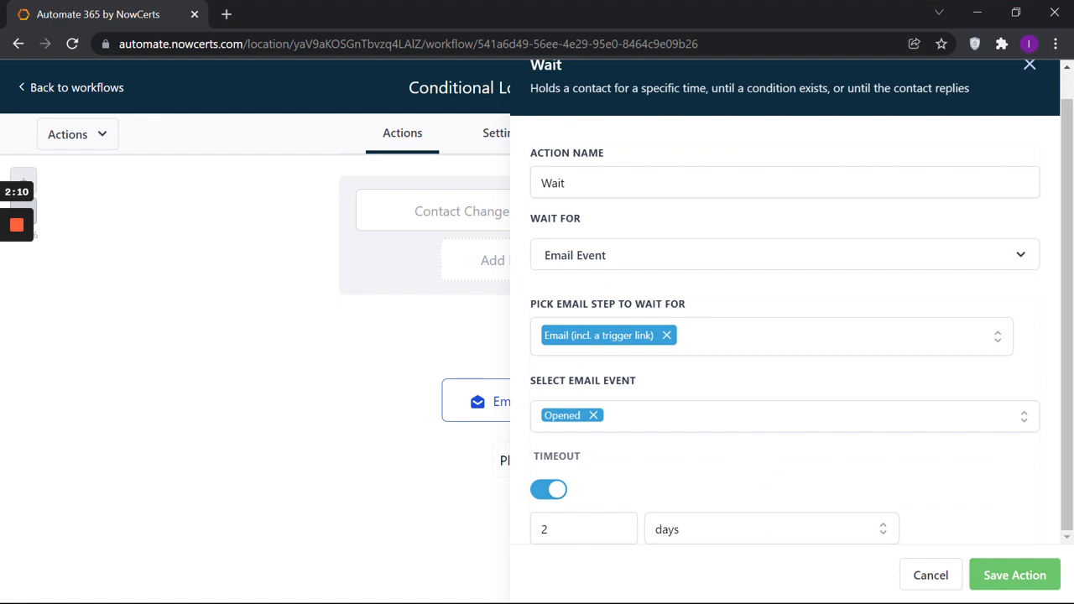
left_click(1014, 575)
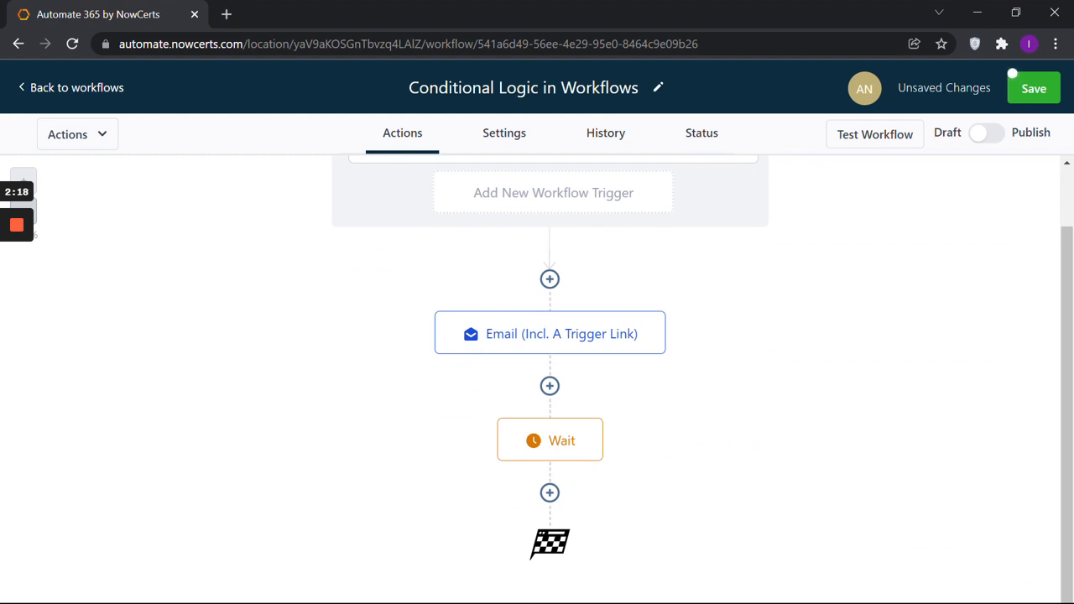
Add an If / Else action after the Wait action.
left_click(550, 493)
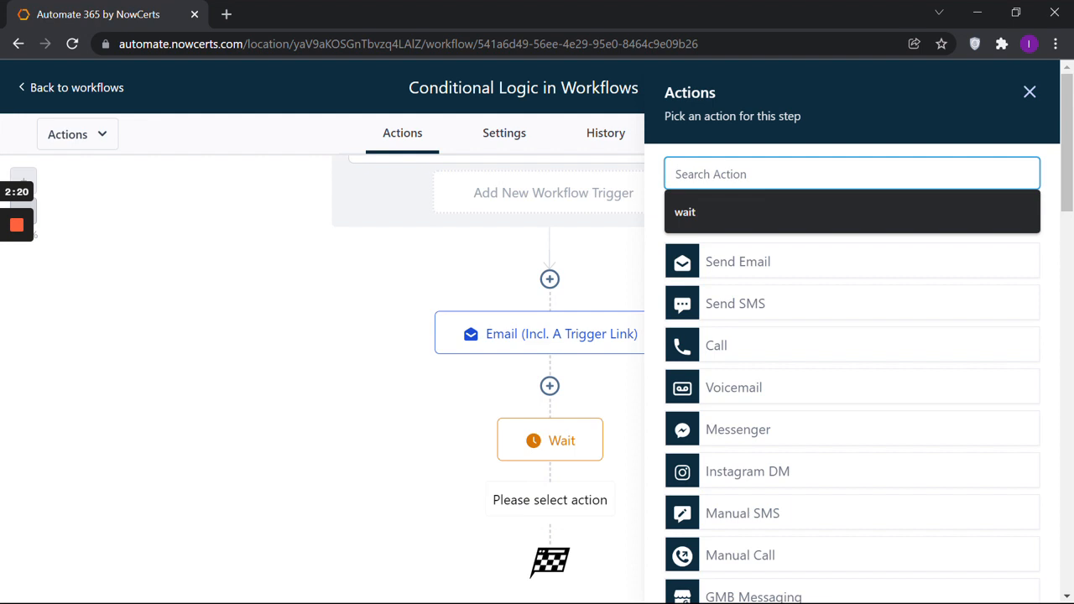
type("if")
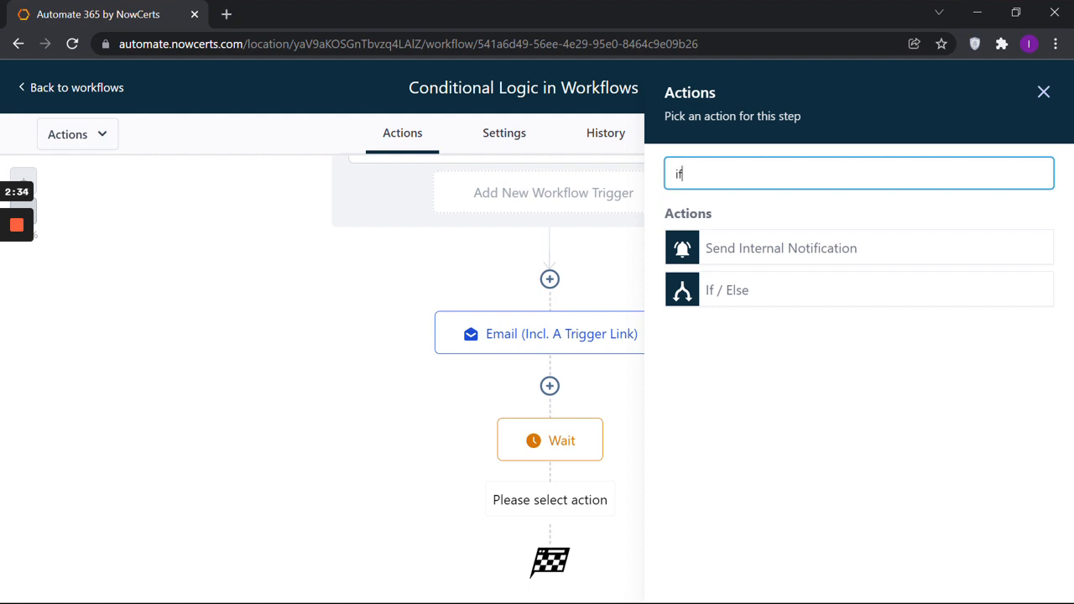
left_click(727, 289)
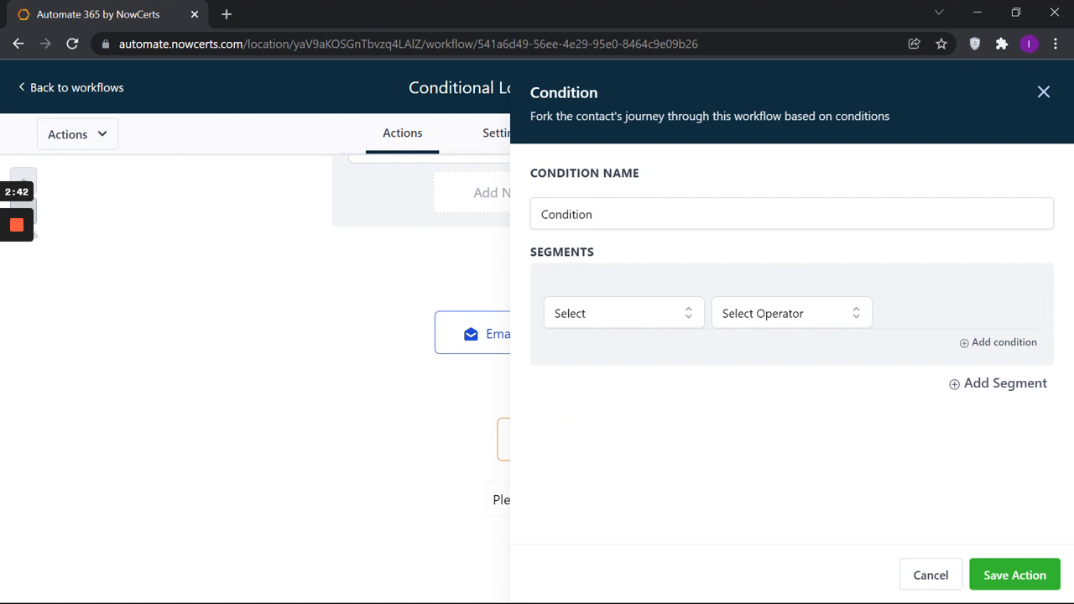
Define the condition segment as Email Event Is Opened and save the action.
left_click(676, 309)
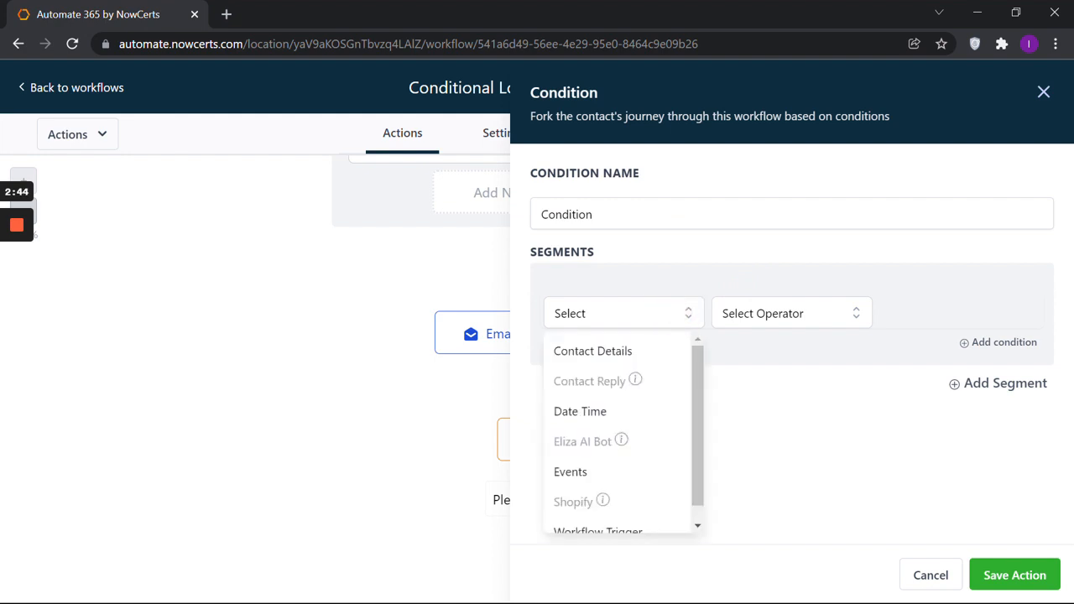
left_click(587, 473)
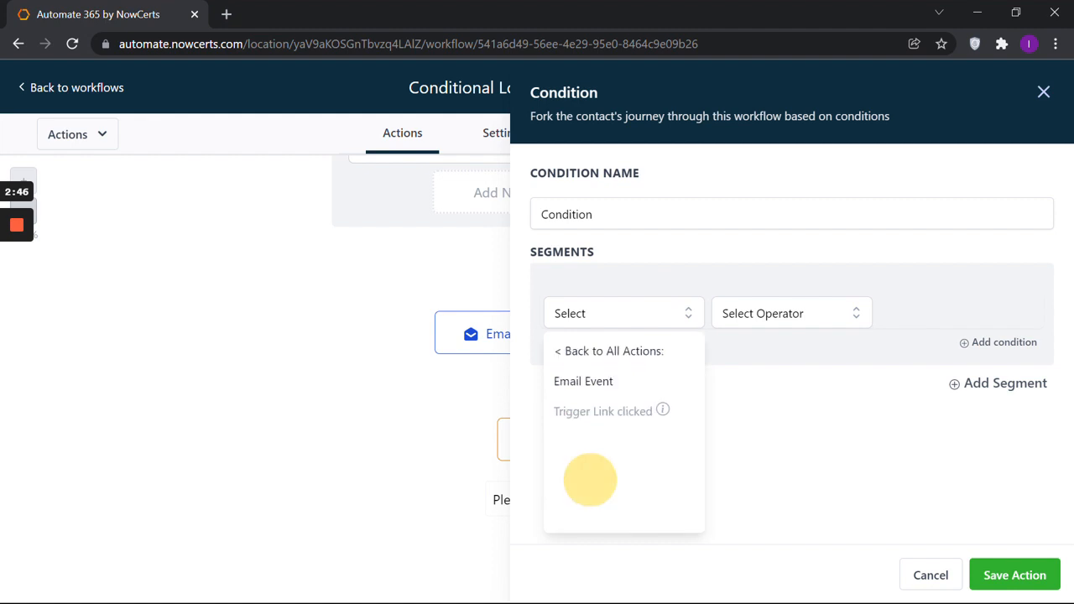
left_click(593, 382)
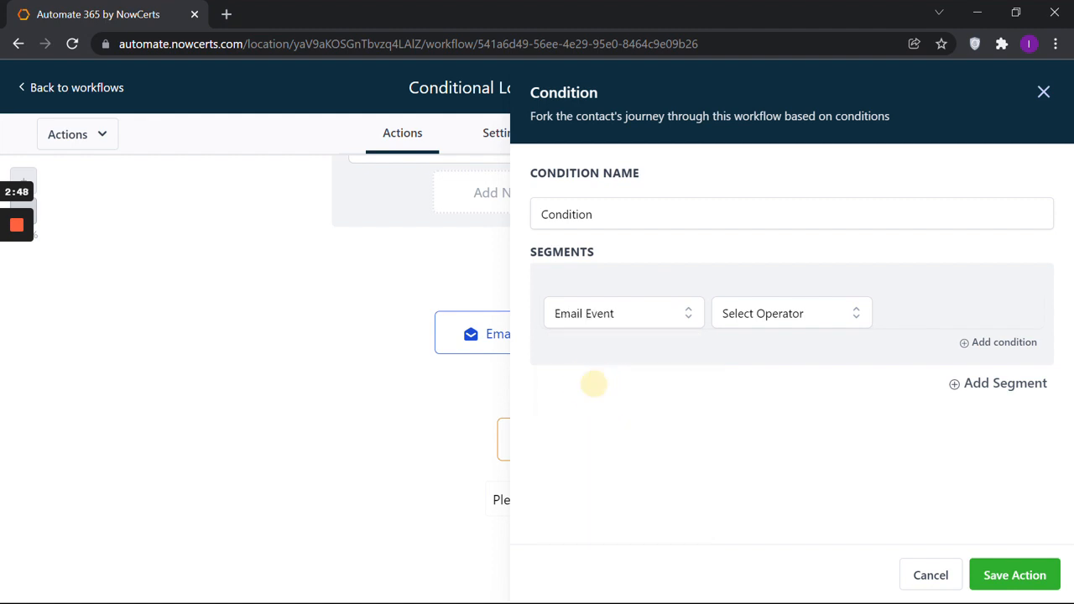
left_click(792, 313)
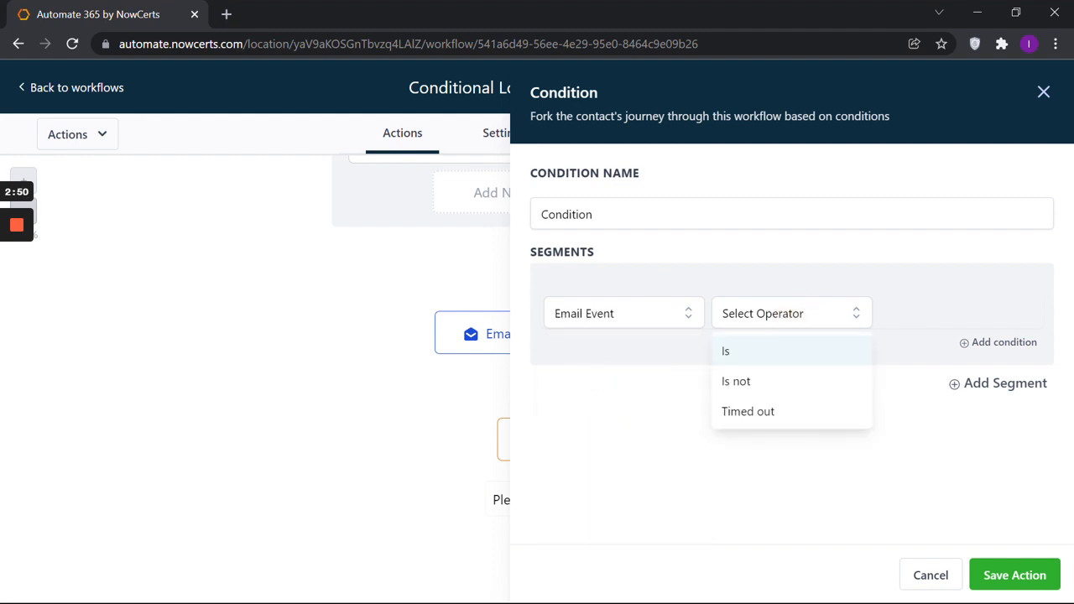
left_click(767, 347)
left_click(929, 311)
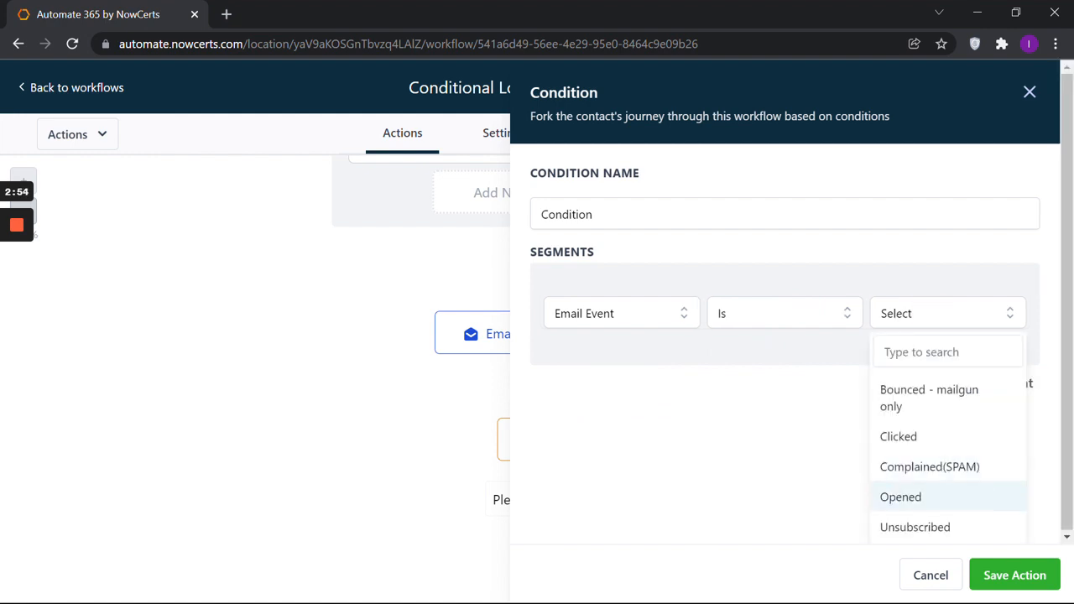
left_click(907, 497)
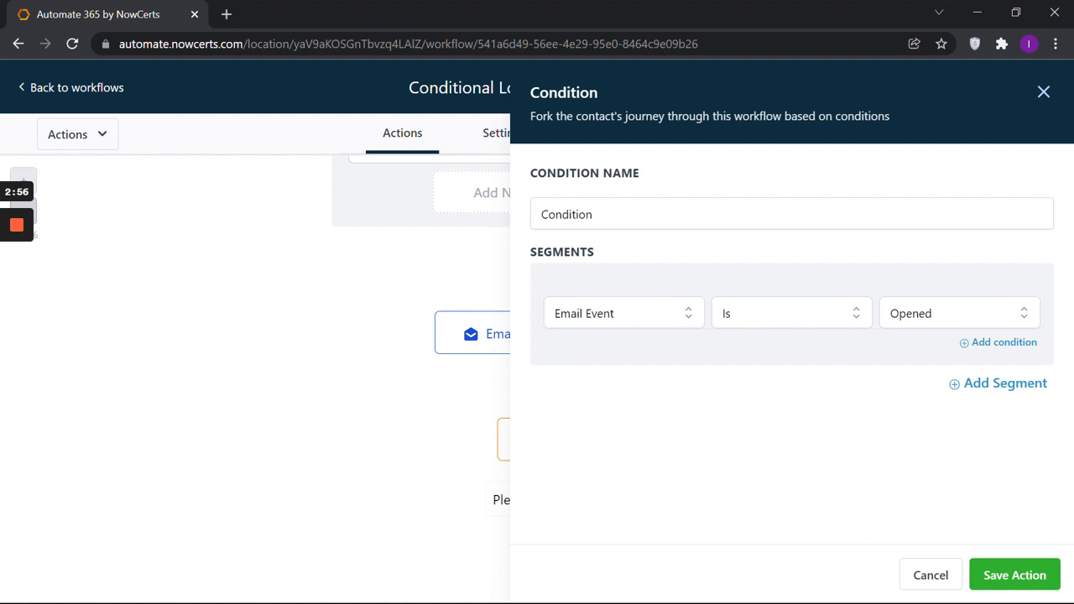
left_click(1015, 575)
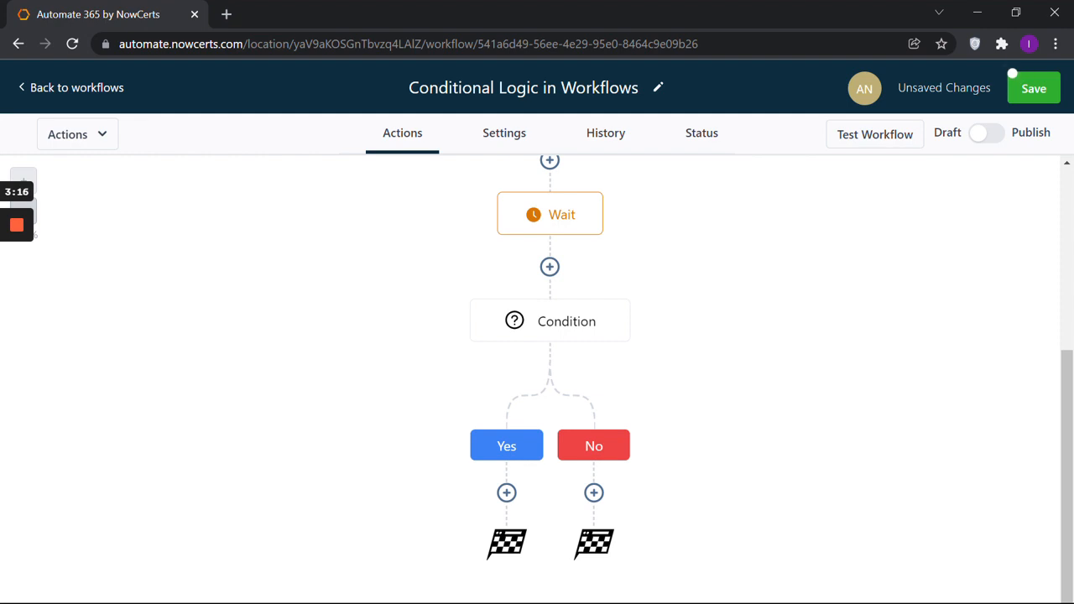
Add a Send SMS action to the No branch with the message "test" and save it.
left_click(593, 493)
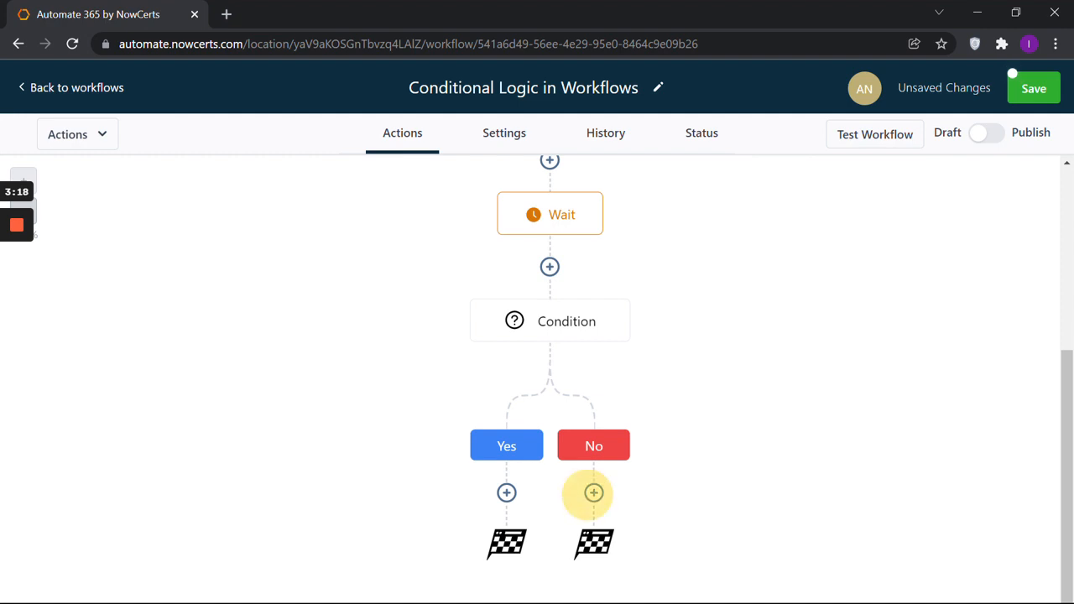
left_click(735, 304)
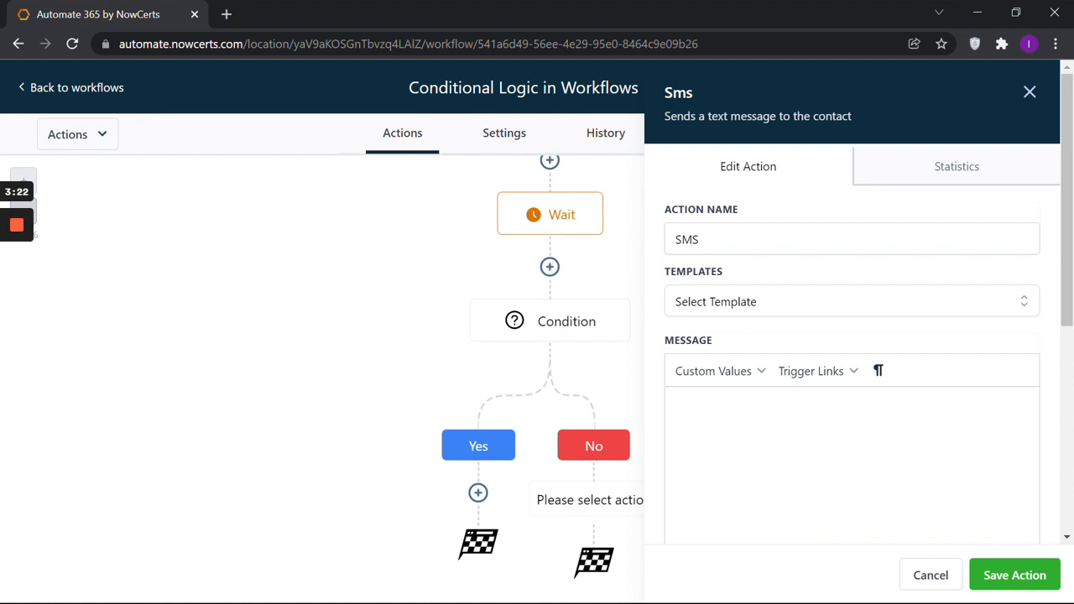
left_click(739, 401)
type("test")
left_click(1015, 575)
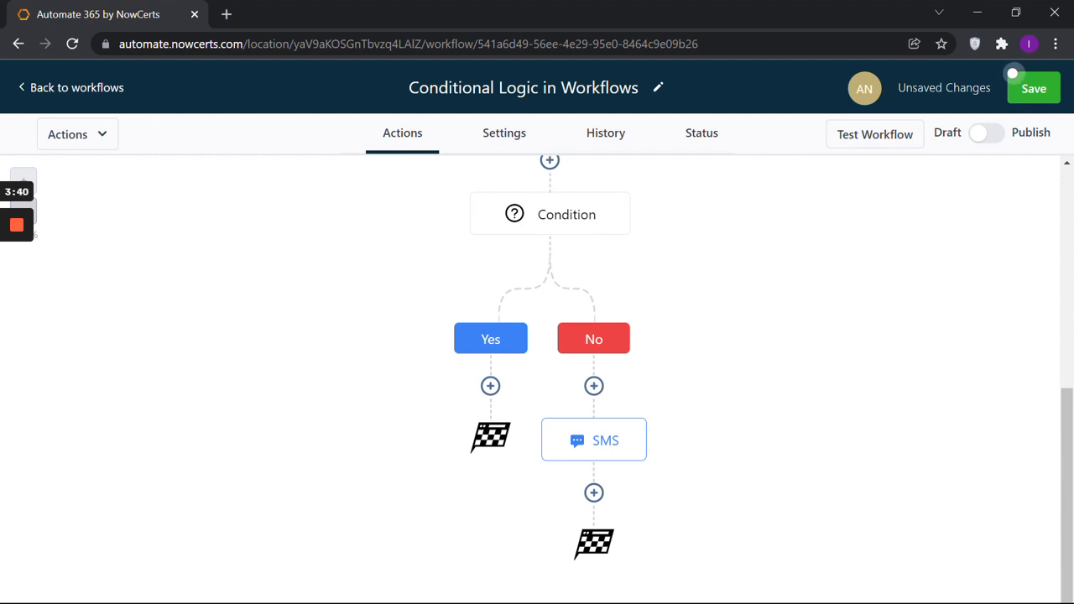
Add a Wait action to the Yes branch of the email-opened condition.
left_click(490, 385)
key("Down")
key("Return")
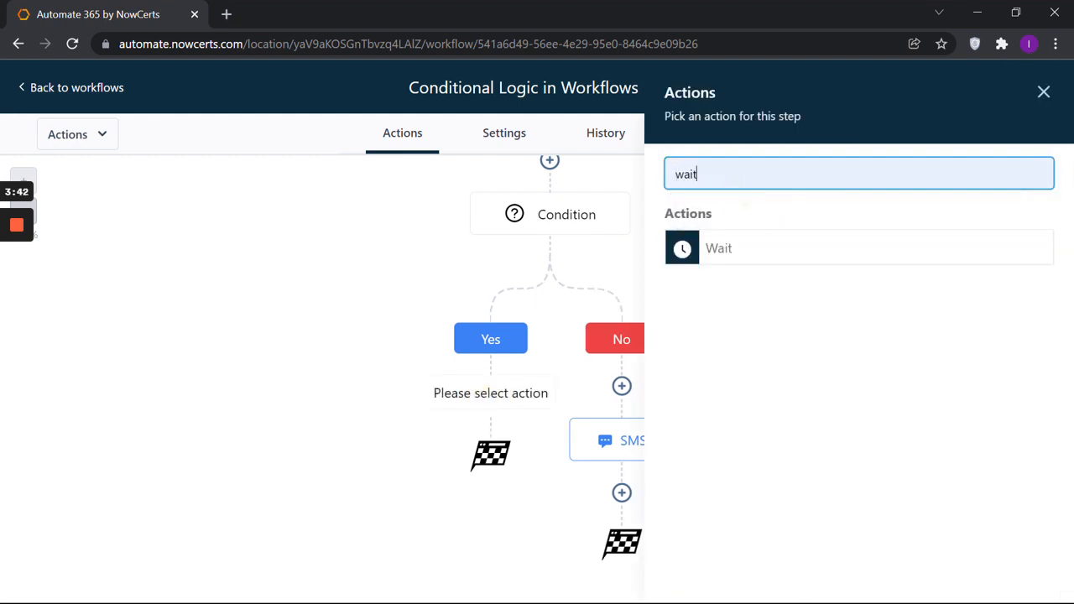
left_click(732, 243)
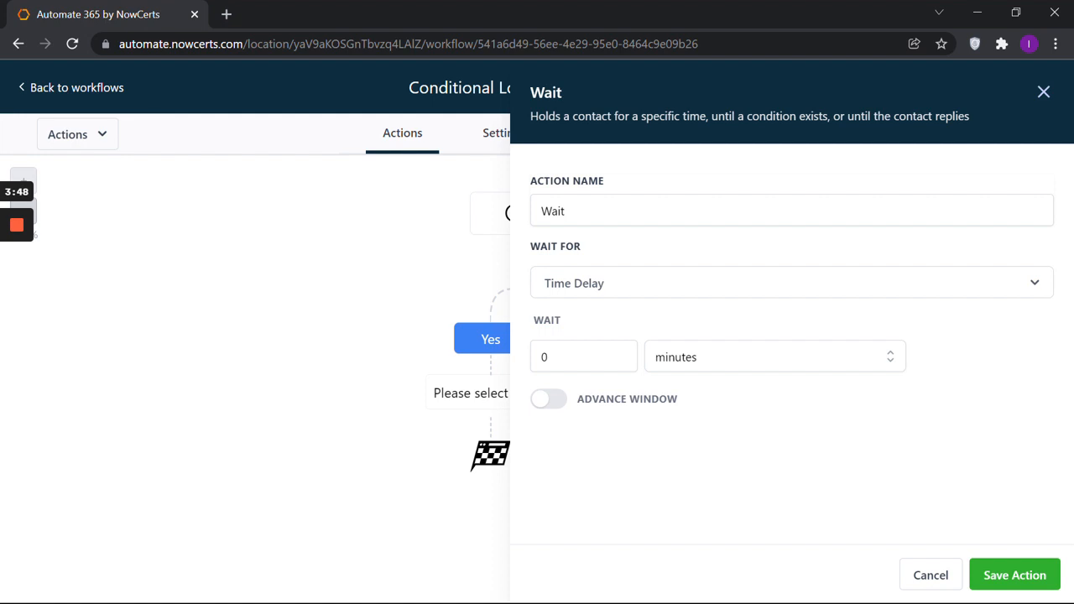
Set the Wait action to wait for Trigger Link Clicked, using the trigger link "Schedule an Appointment on Calendar R".
left_click(626, 286)
scroll(606, 453, "down", 2)
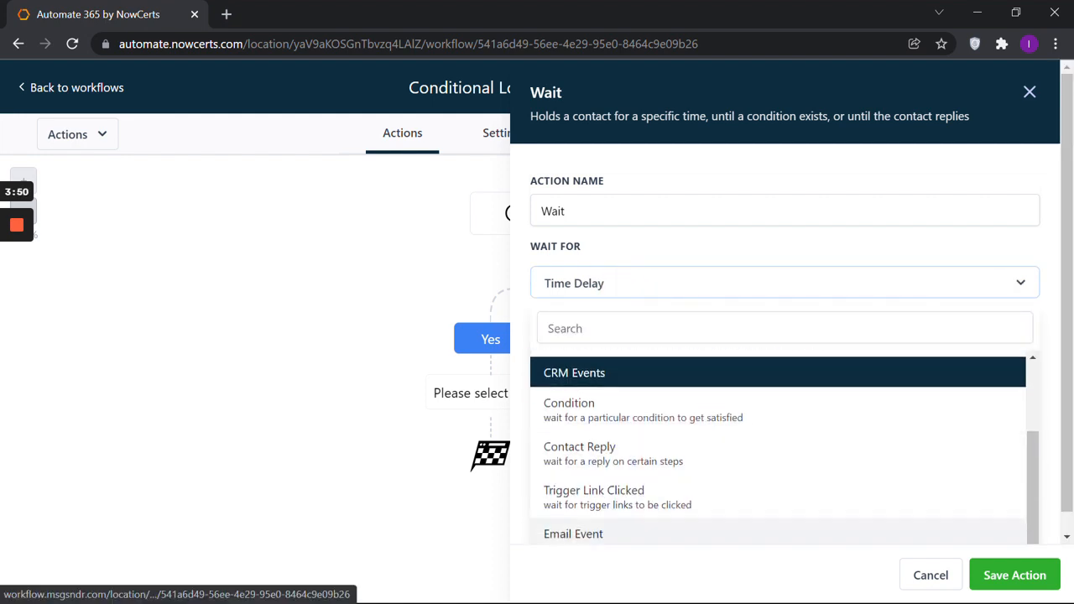
left_click(607, 504)
left_click(629, 359)
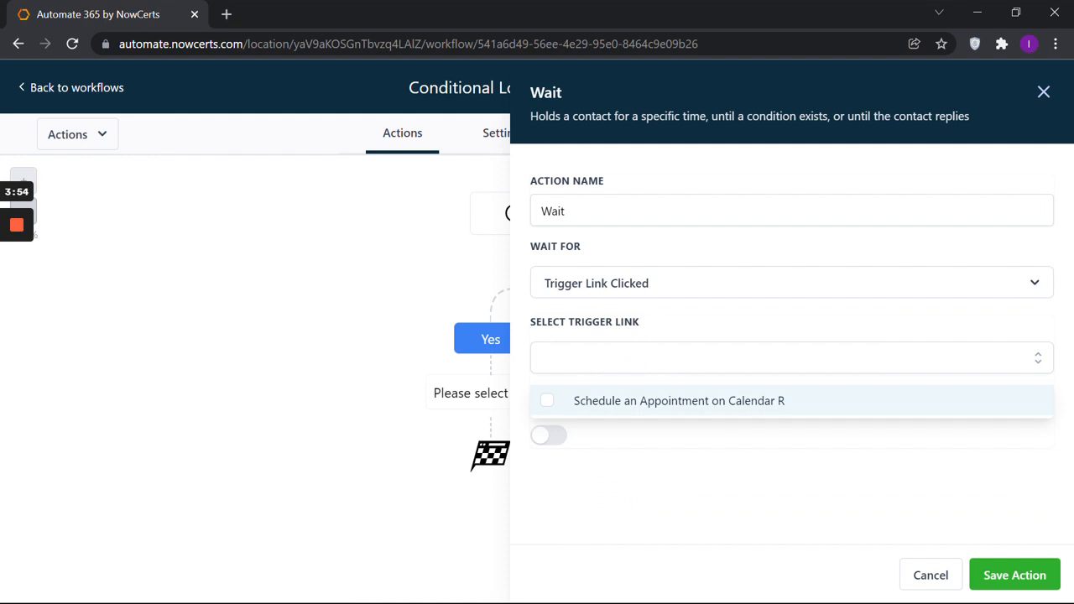
left_click(568, 398)
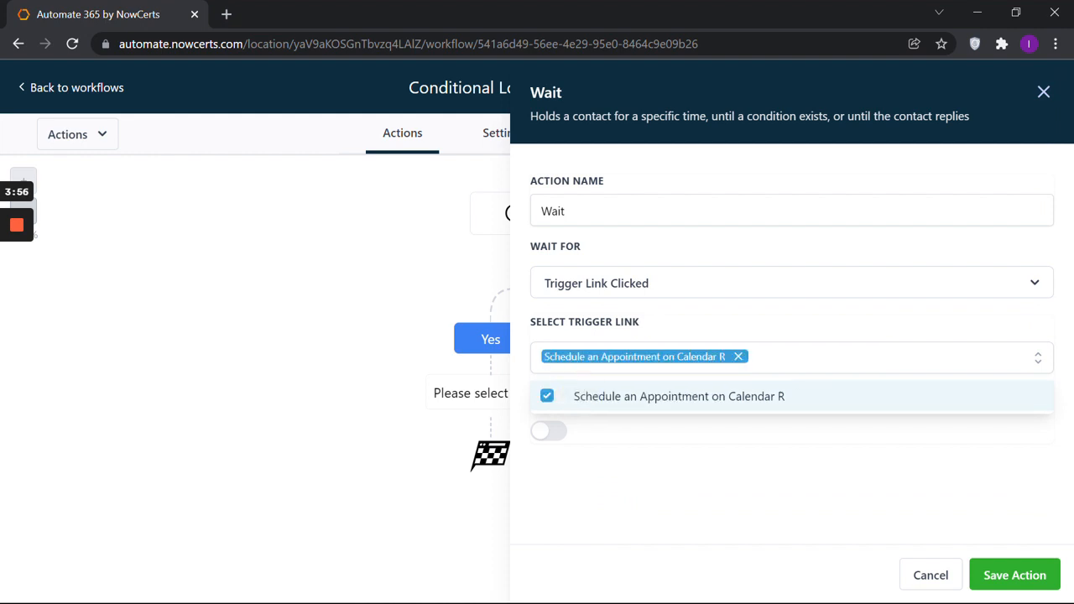
left_click(775, 450)
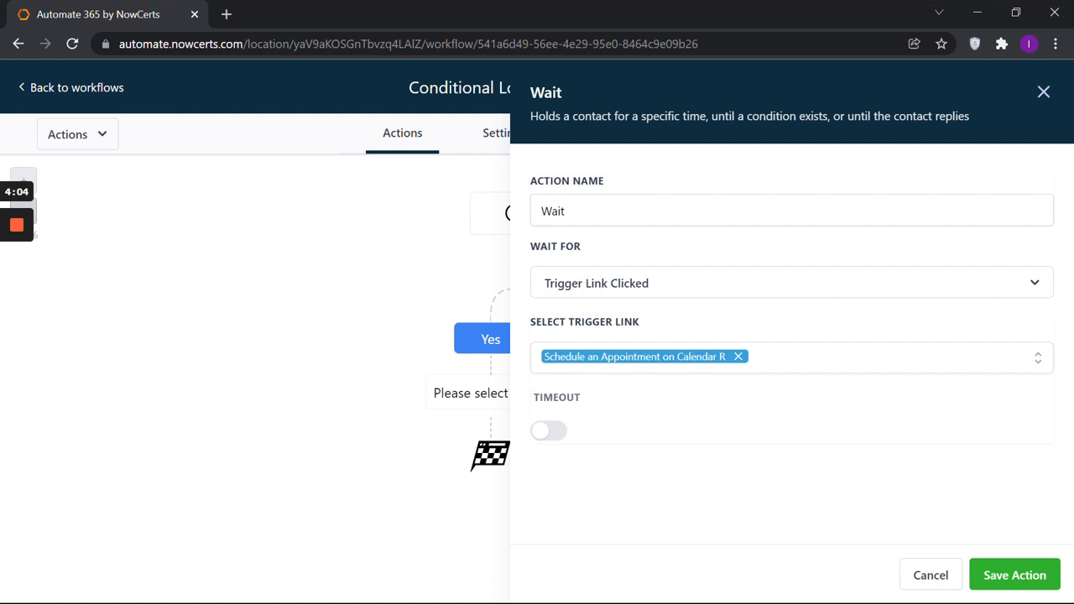
Enable a timeout of 1 day for the trigger link Wait action and save the action.
left_click(549, 431)
left_click(576, 466)
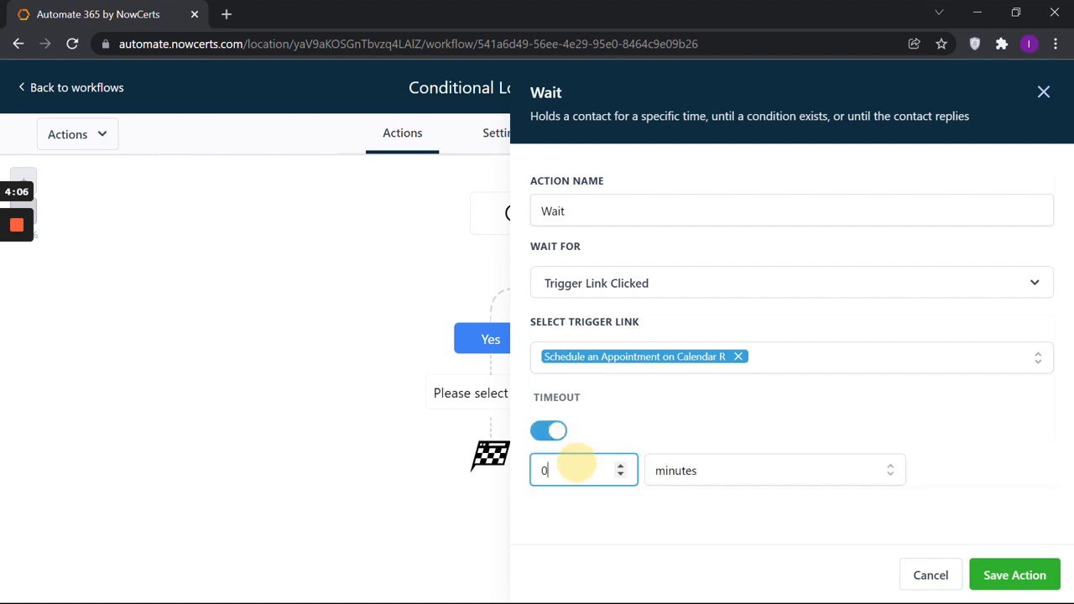
key("BackSpace")
type("1")
left_click(735, 470)
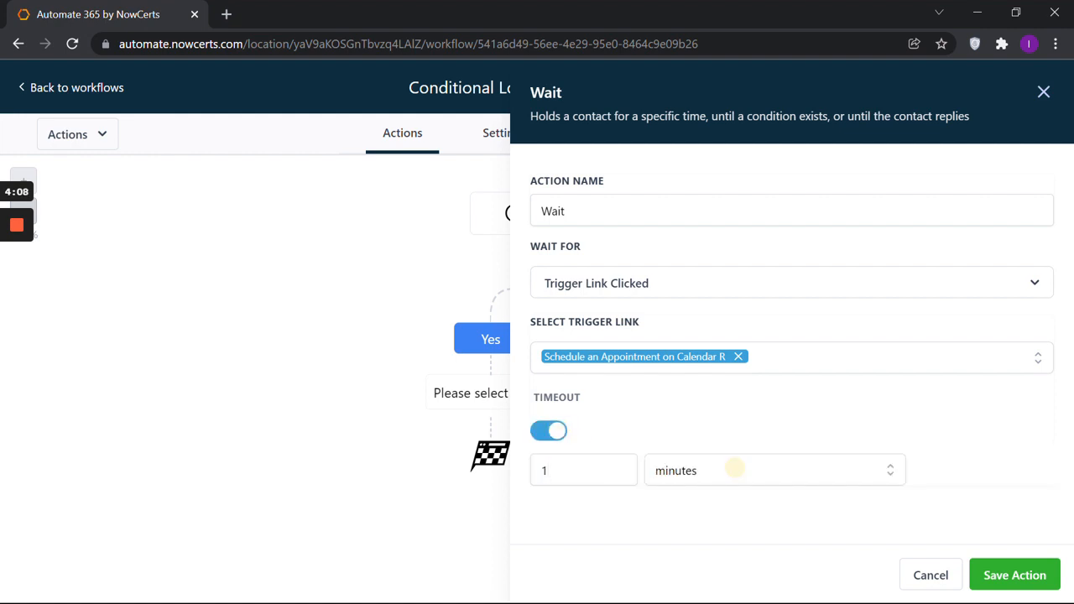
left_click(708, 509)
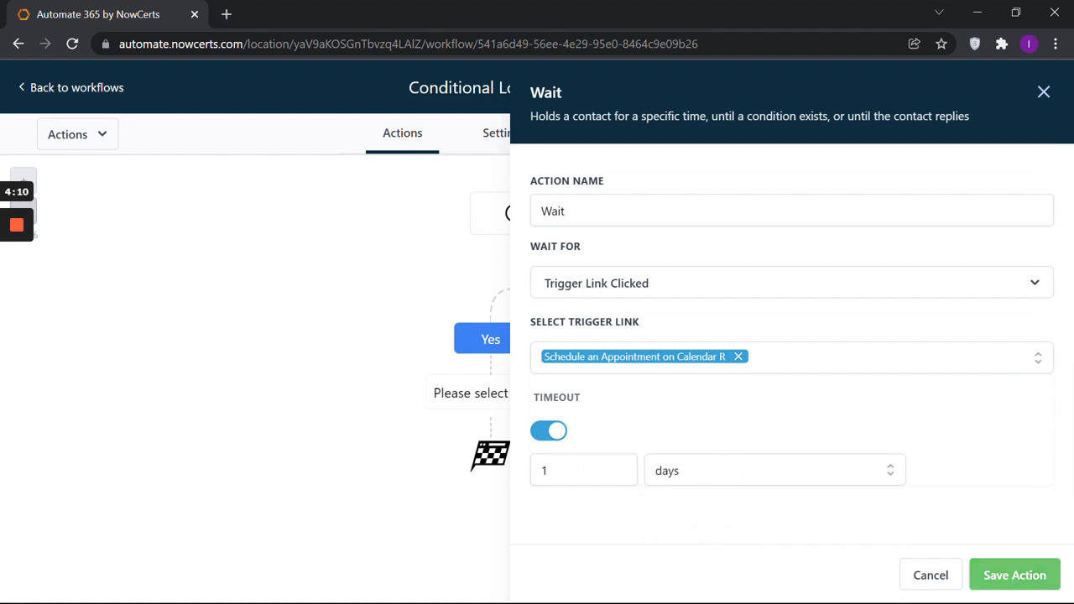
left_click(1015, 575)
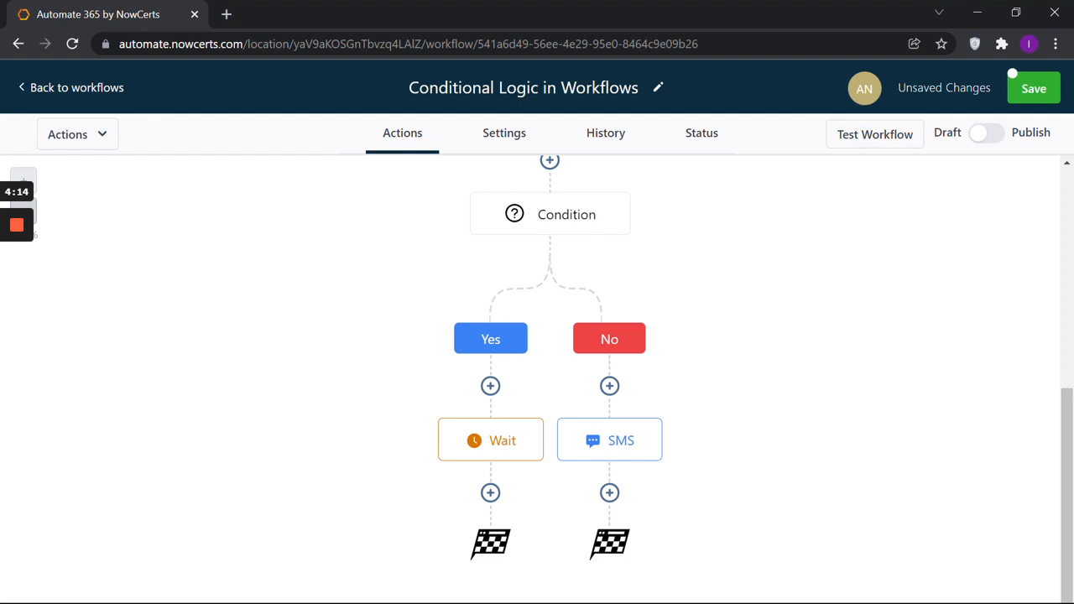
Add an If / Else action after the Wait action in the Yes branch.
left_click(490, 493)
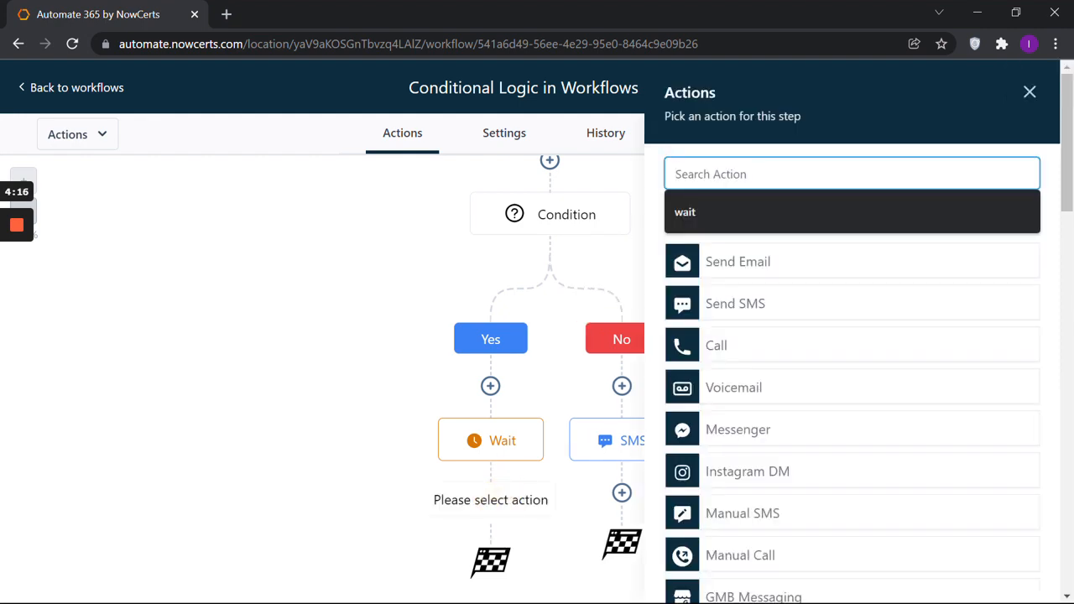
type("if")
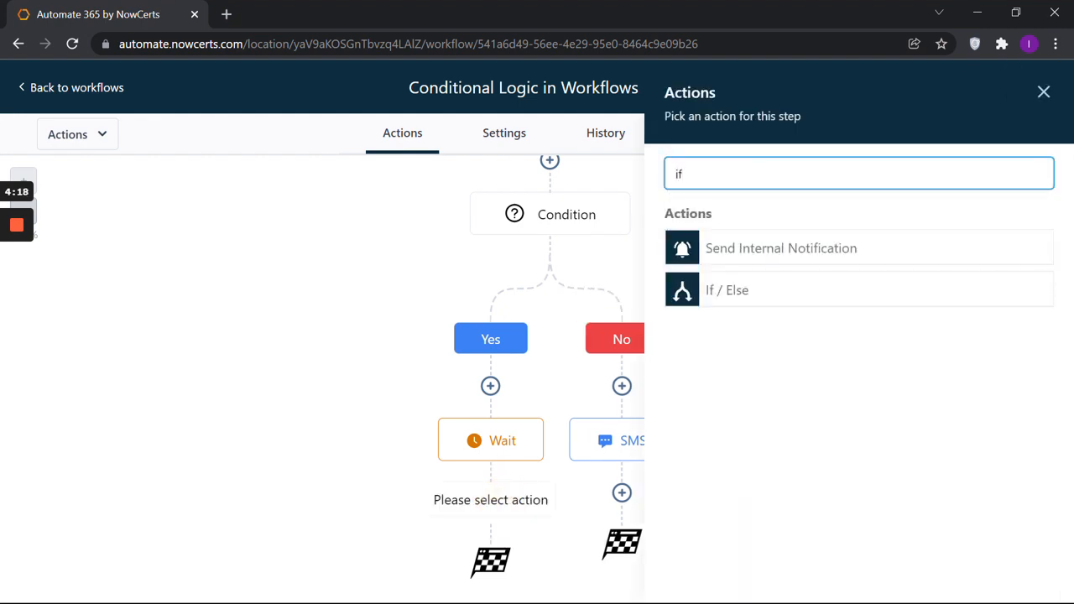
left_click(732, 290)
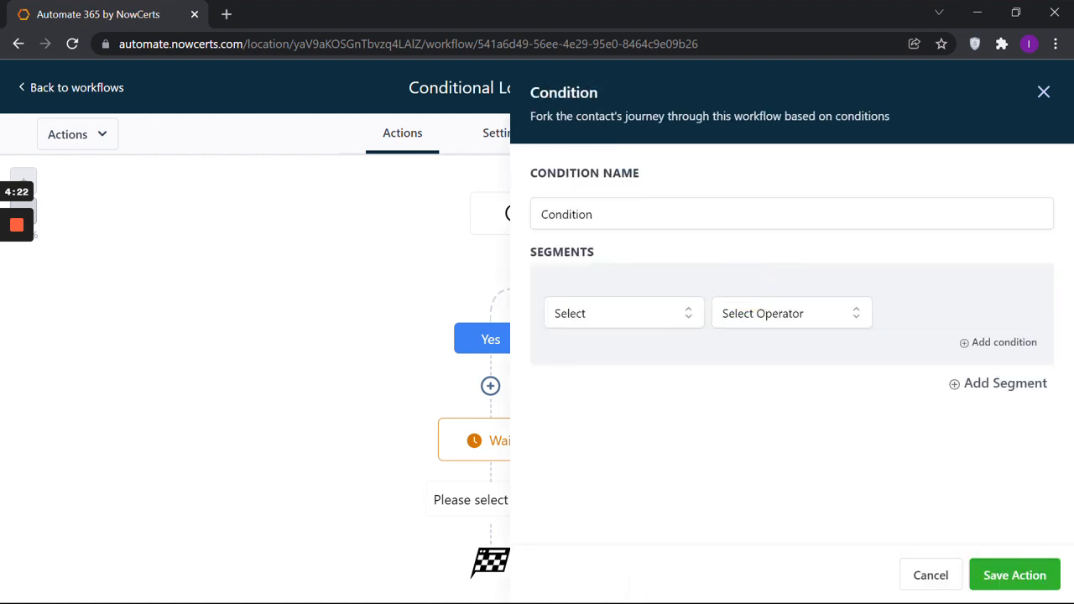
Define the condition segment as Trigger Link clicked Is "Schedule an Appointment on Calendar R" and save the action.
left_click(643, 309)
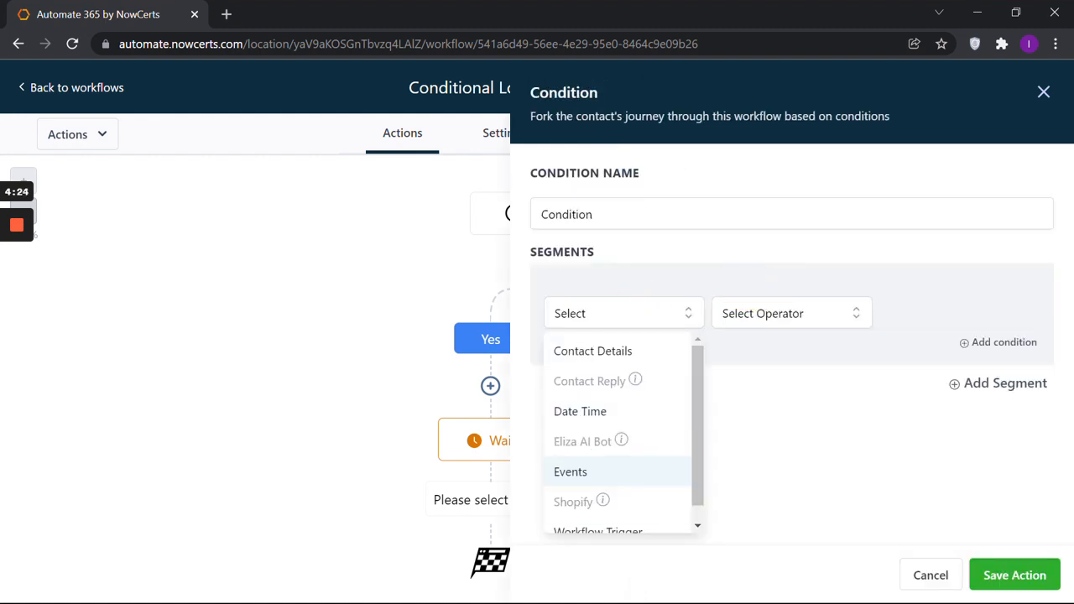
left_click(597, 472)
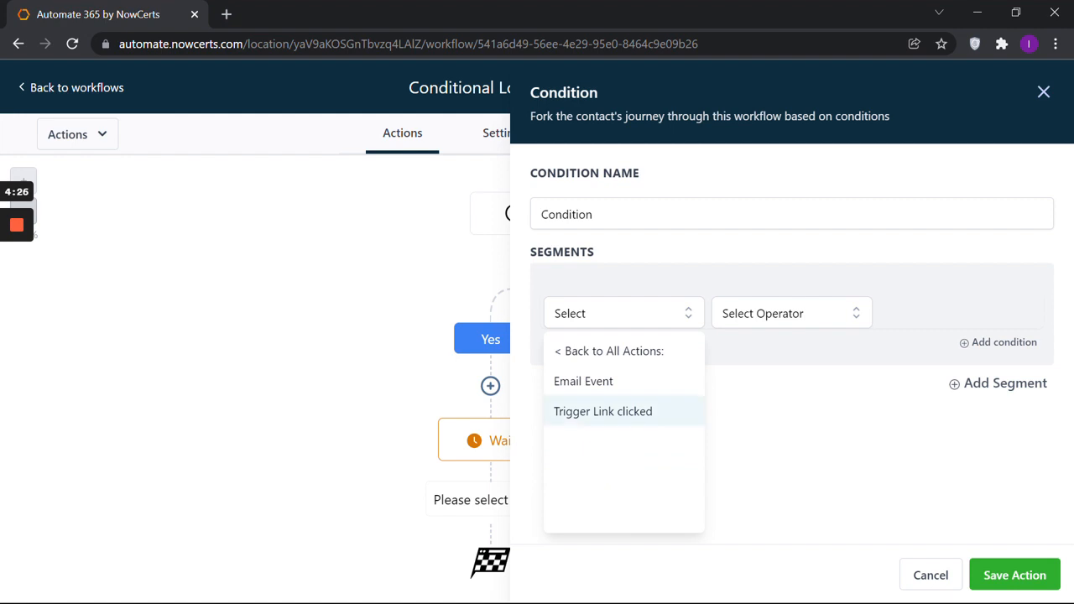
left_click(599, 413)
left_click(792, 313)
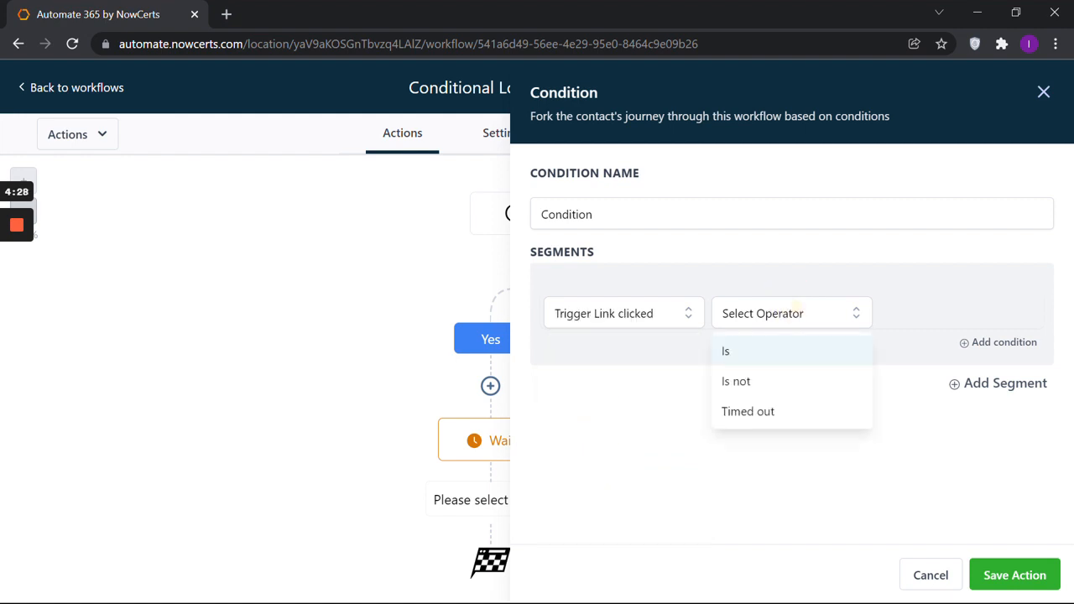
left_click(767, 347)
left_click(945, 313)
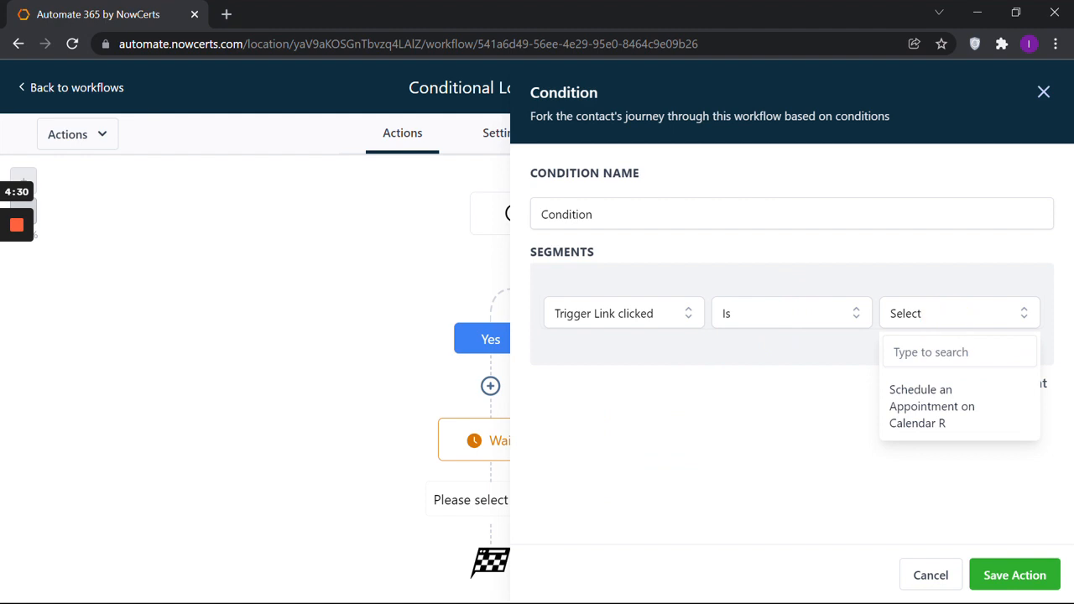
left_click(932, 407)
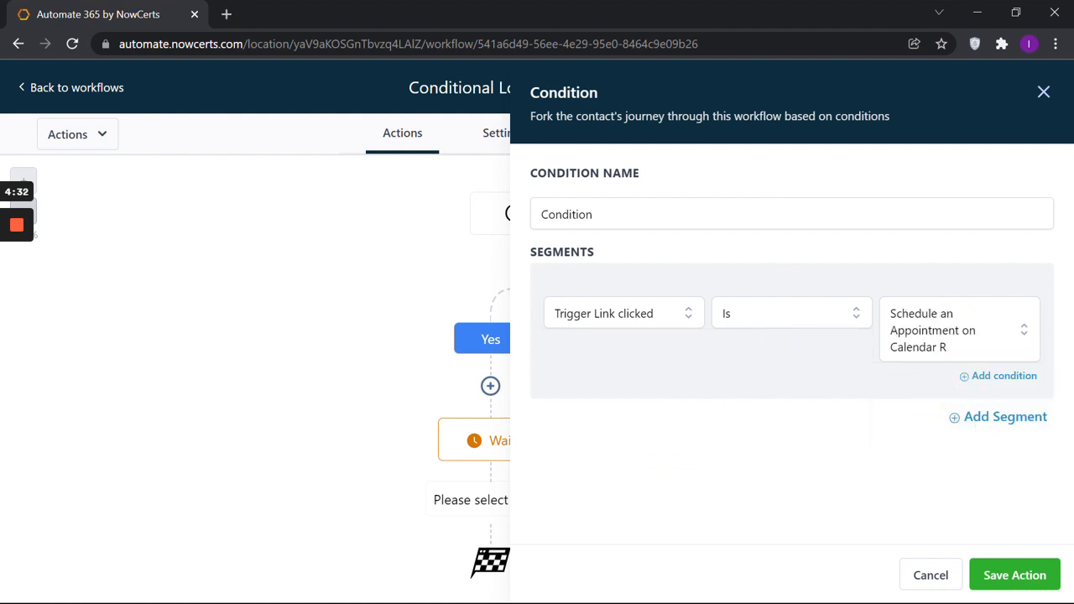
left_click(1026, 572)
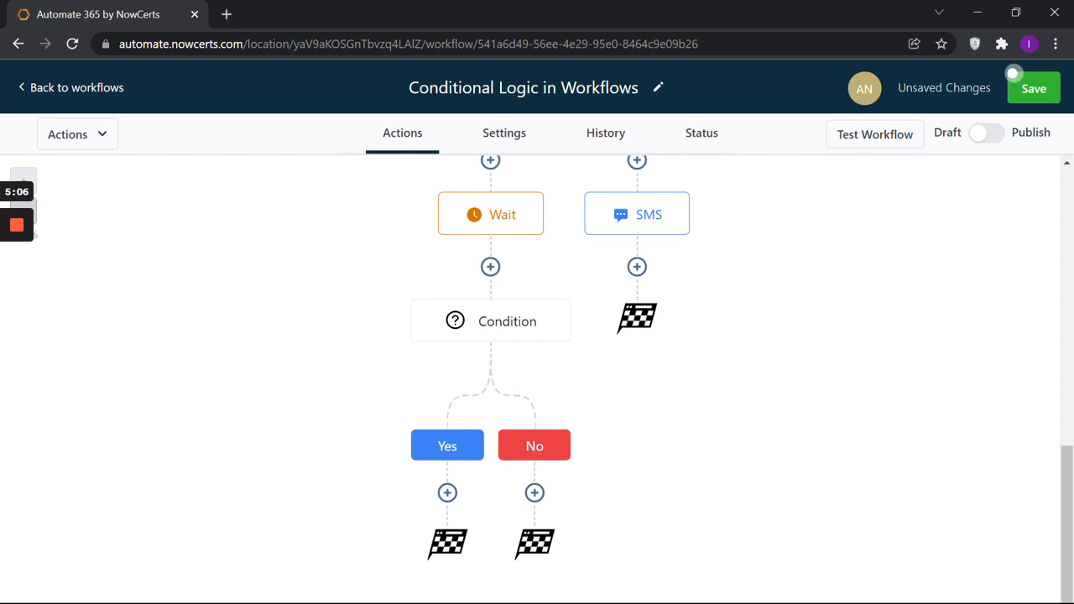
Set the workflow's communication time window to Specific Time in its default settings and return to the workflow's actions.
left_click(504, 133)
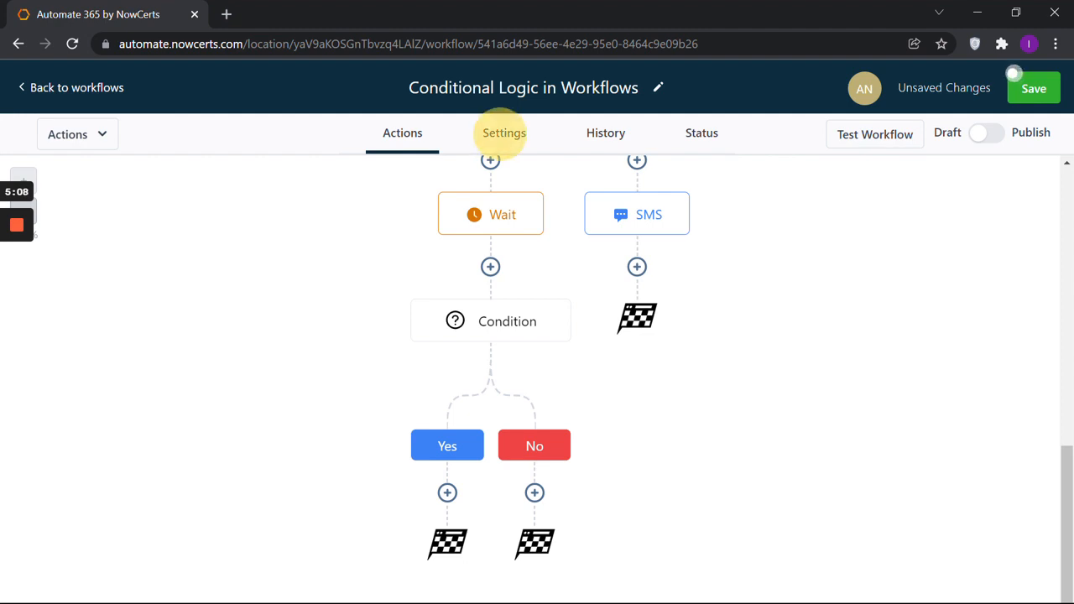
left_click(319, 389)
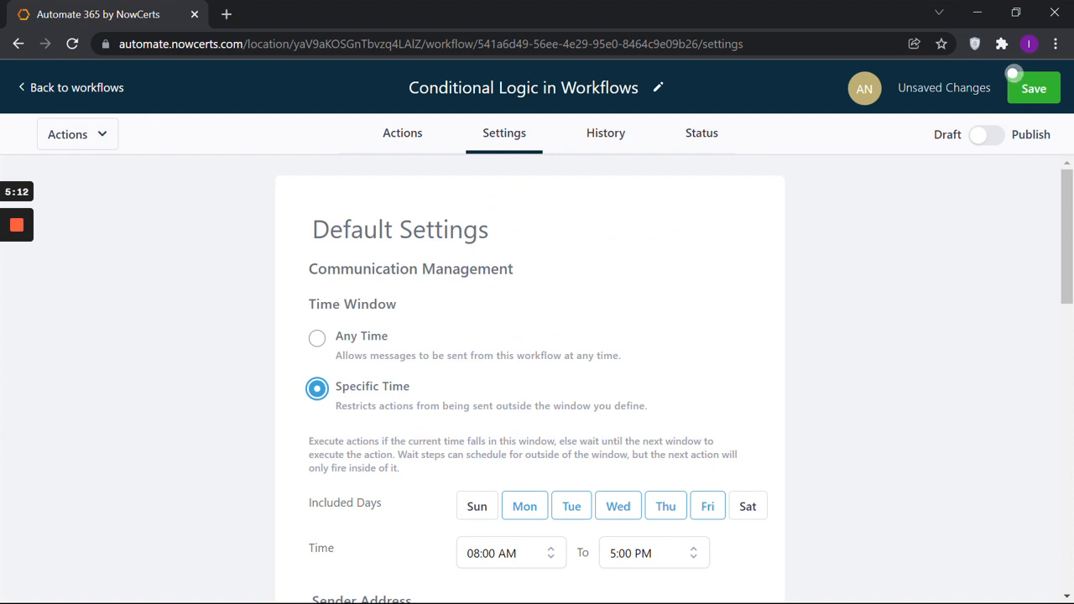
left_click(405, 133)
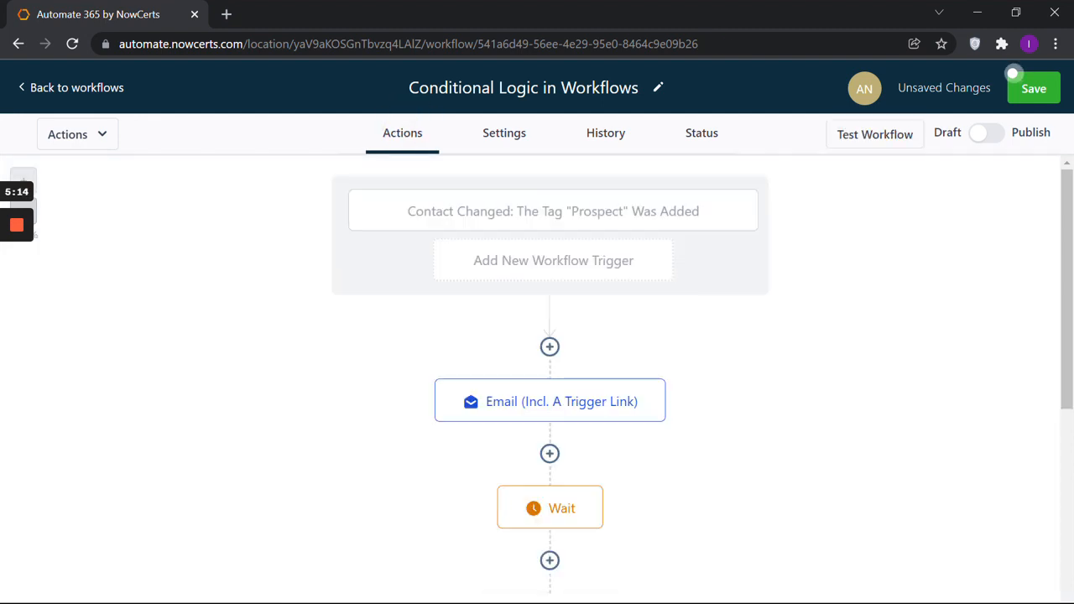
Add an If / Else action to the Yes branch of the trigger link condition.
scroll(1013, 74, "down", 7)
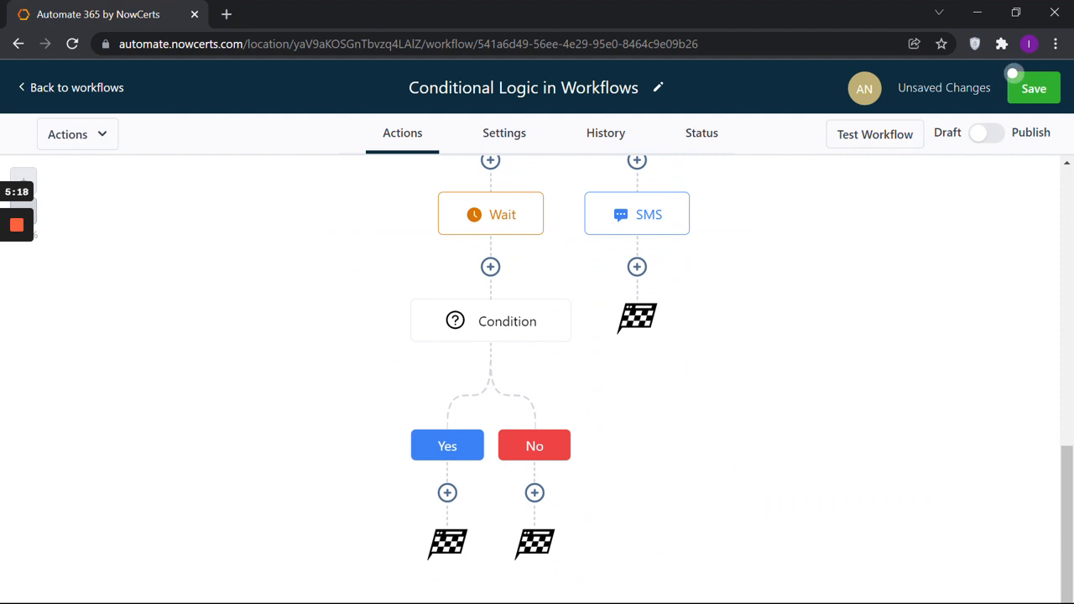
left_click(447, 494)
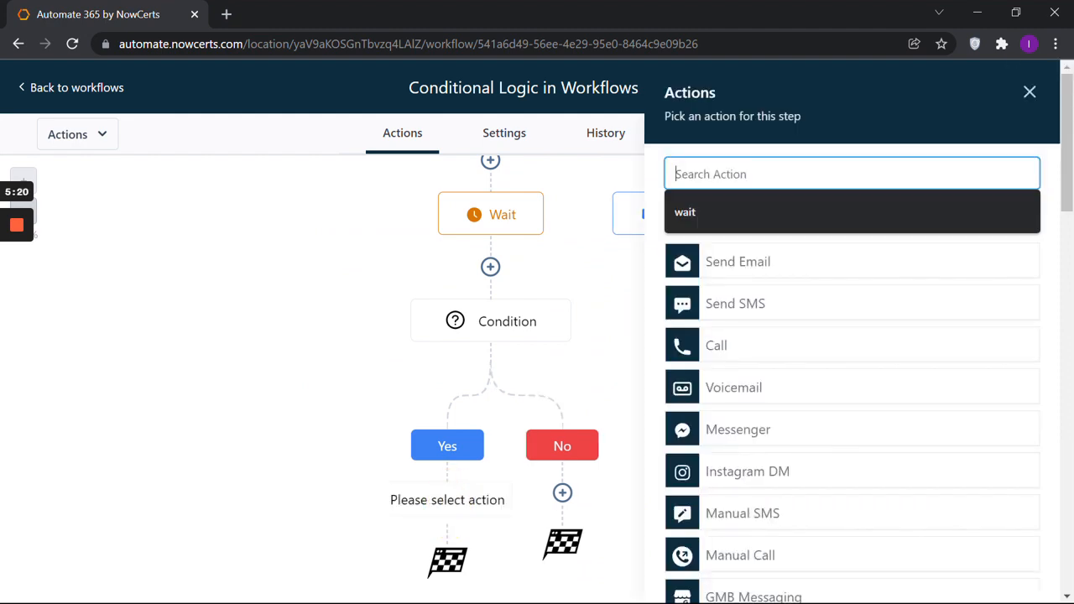
type("if")
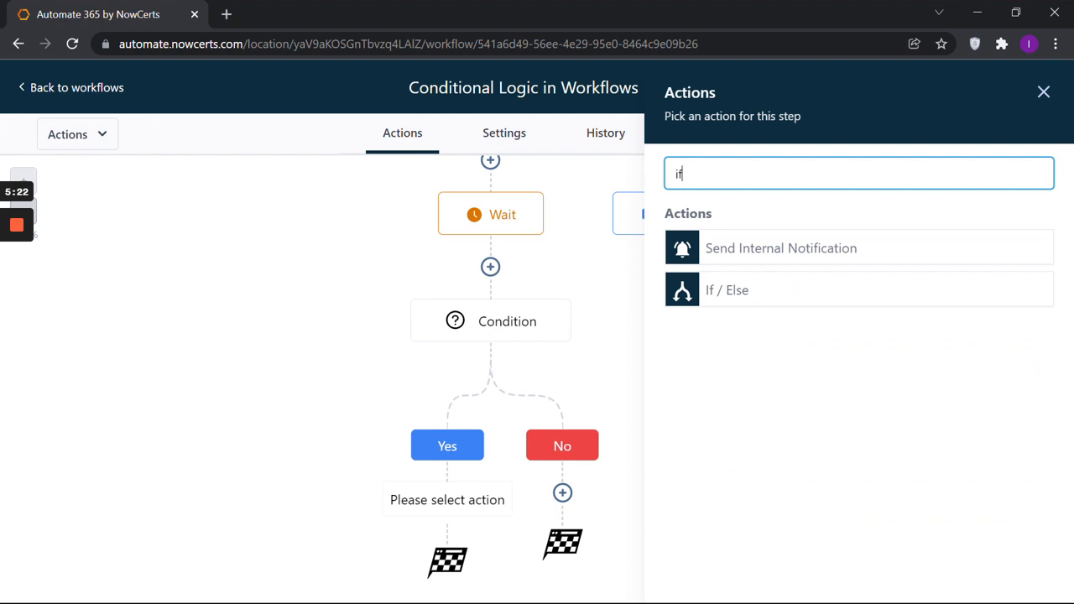
left_click(728, 286)
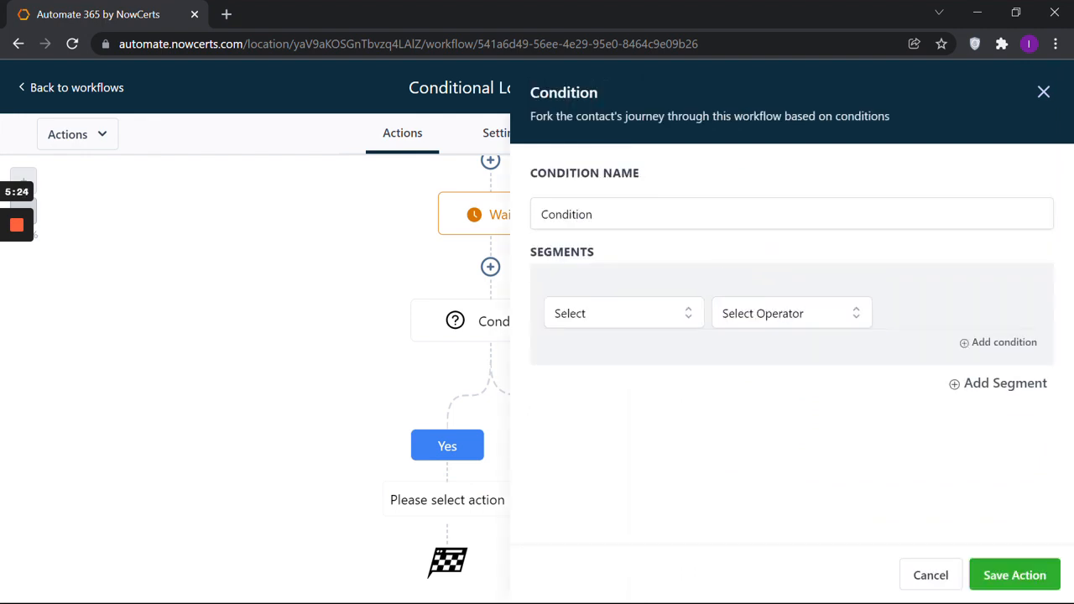
Define the condition segment as Current Day of week Is not Sunday and save the action.
left_click(649, 312)
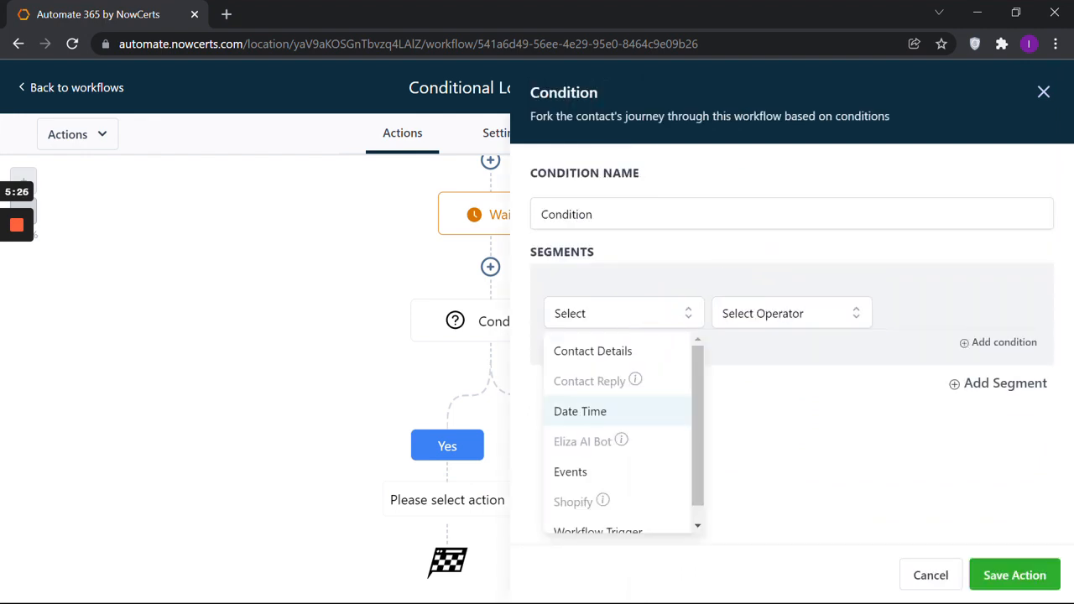
left_click(587, 411)
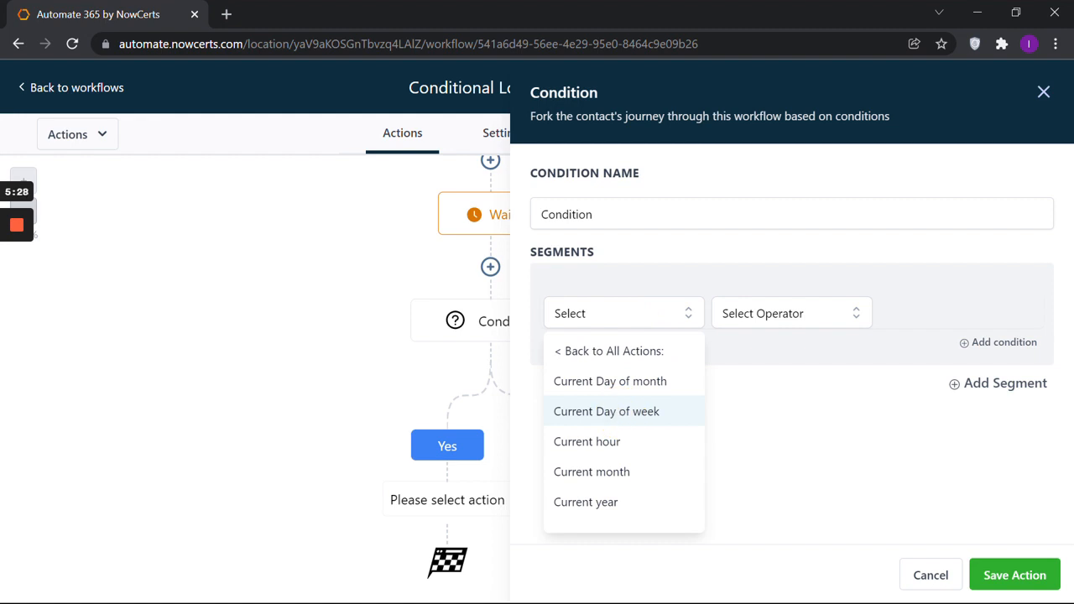
left_click(671, 411)
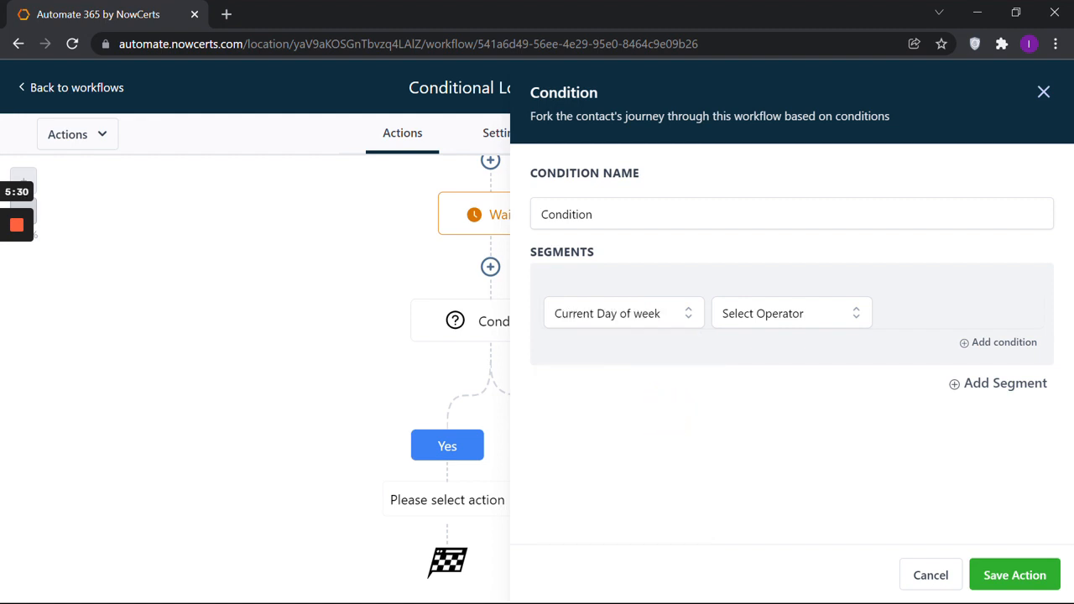
left_click(772, 313)
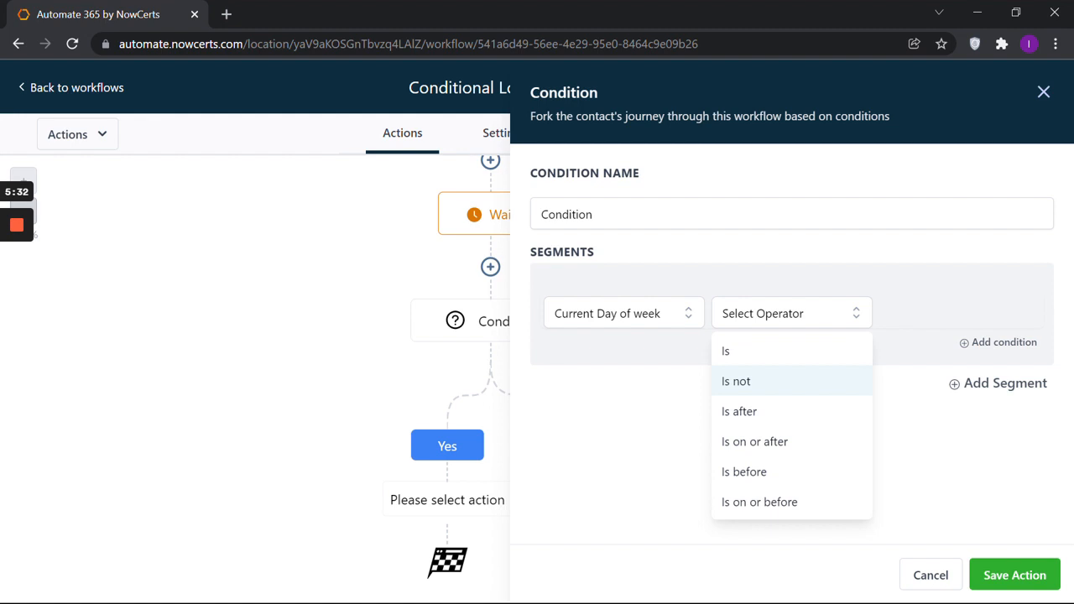
left_click(758, 383)
left_click(950, 309)
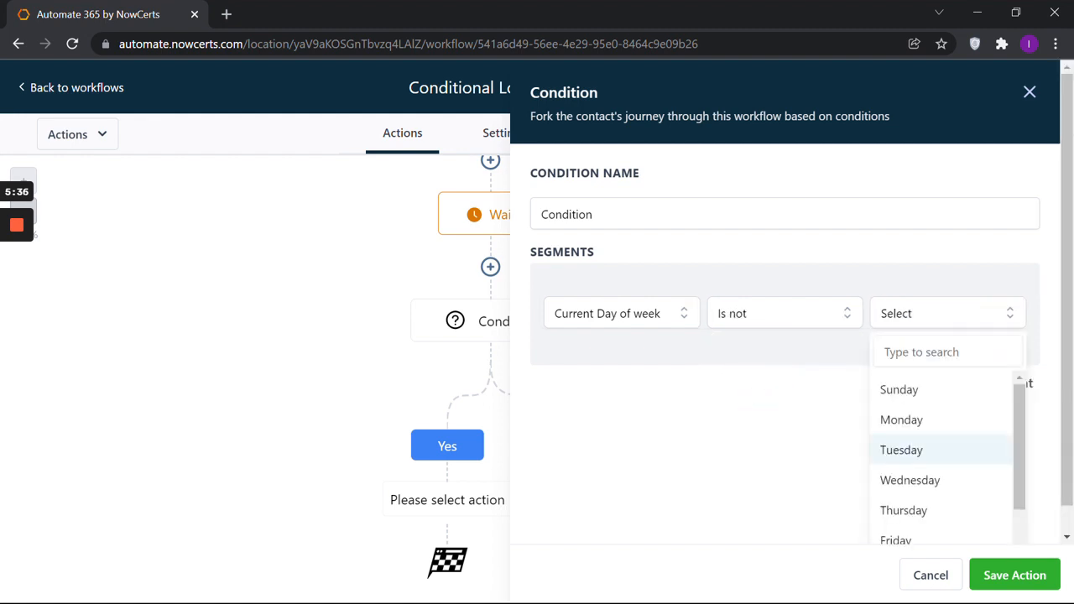
left_click(902, 390)
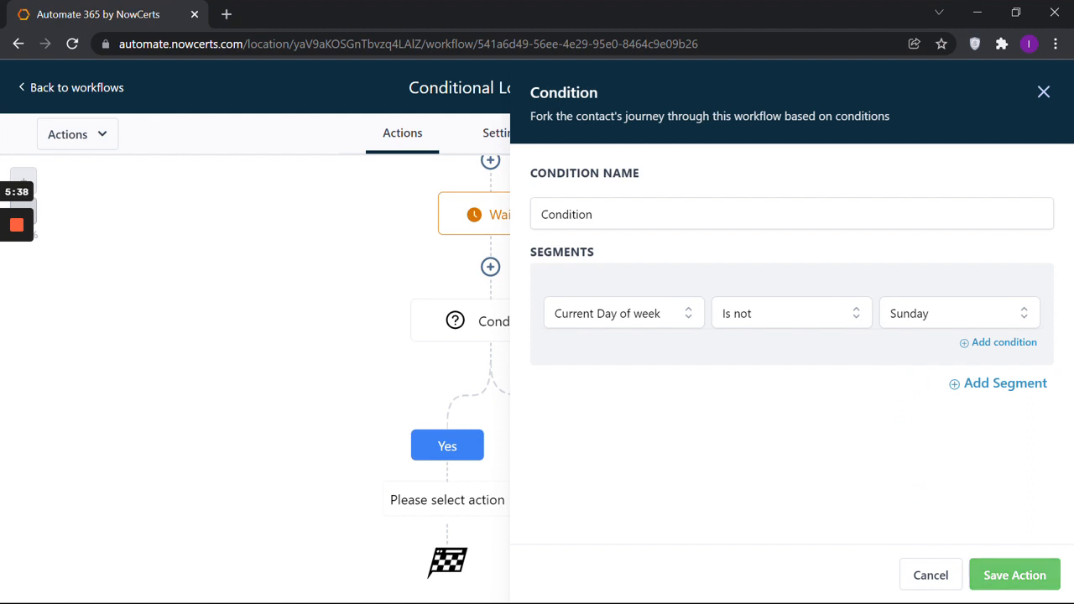
left_click(1015, 575)
Add an Email action to the Yes branch of the day-of-week condition.
scroll(755, 378, "down", 3)
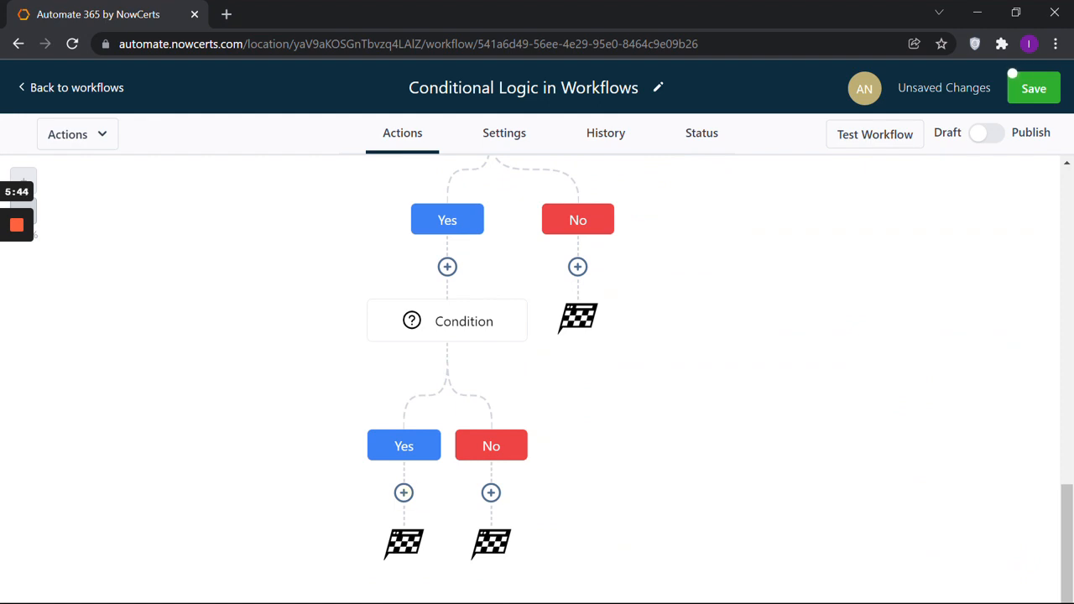
left_click(404, 493)
left_click(811, 262)
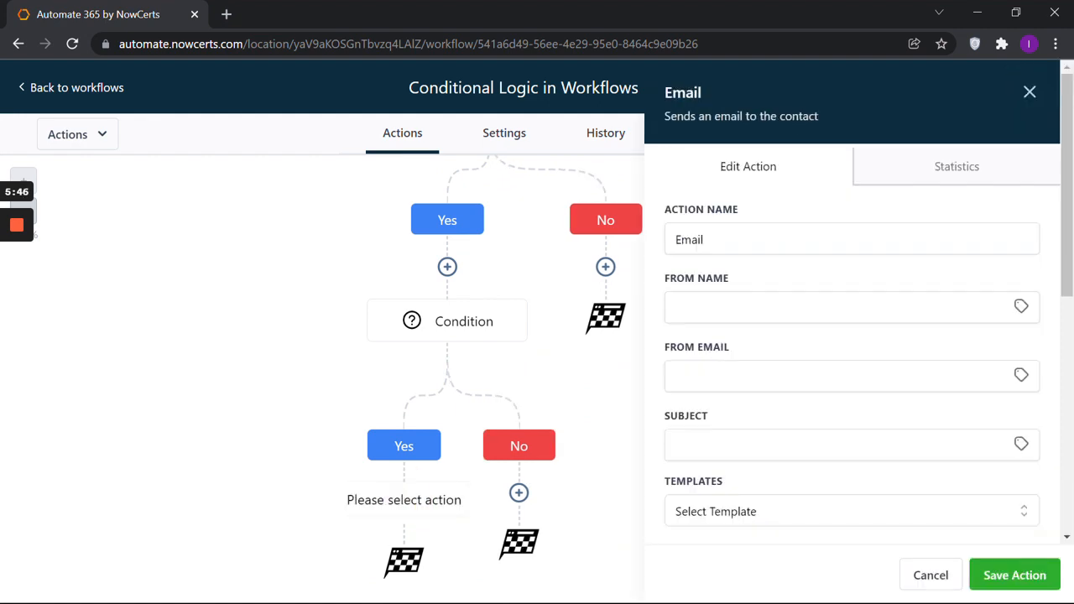
Write "not sunday" as the email's message, set its subject to "not", and save the action.
scroll(811, 336, "down", 5)
left_click(785, 315)
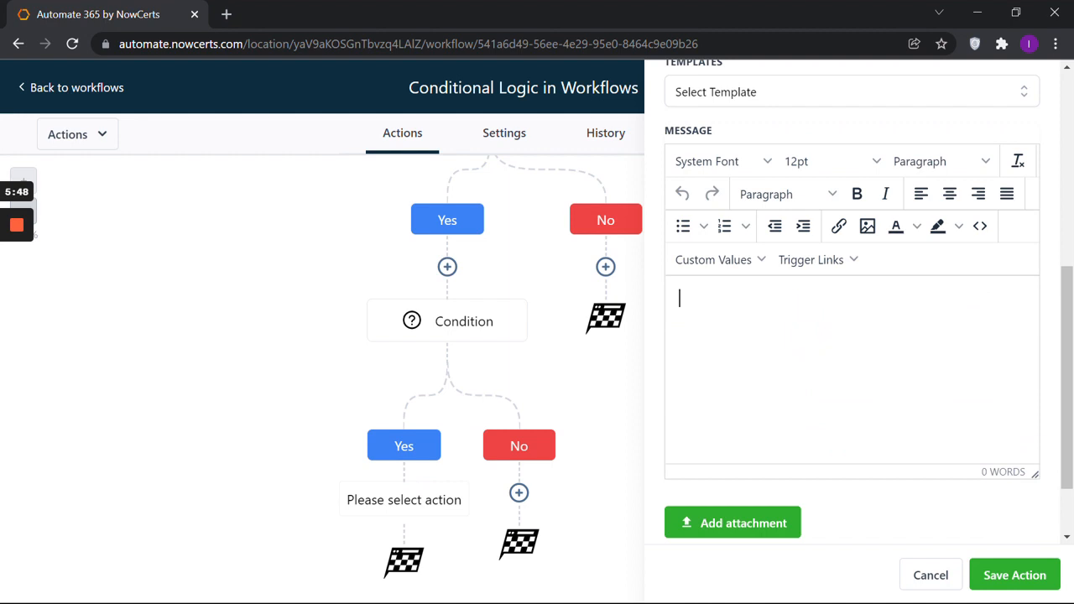
type("not sunday")
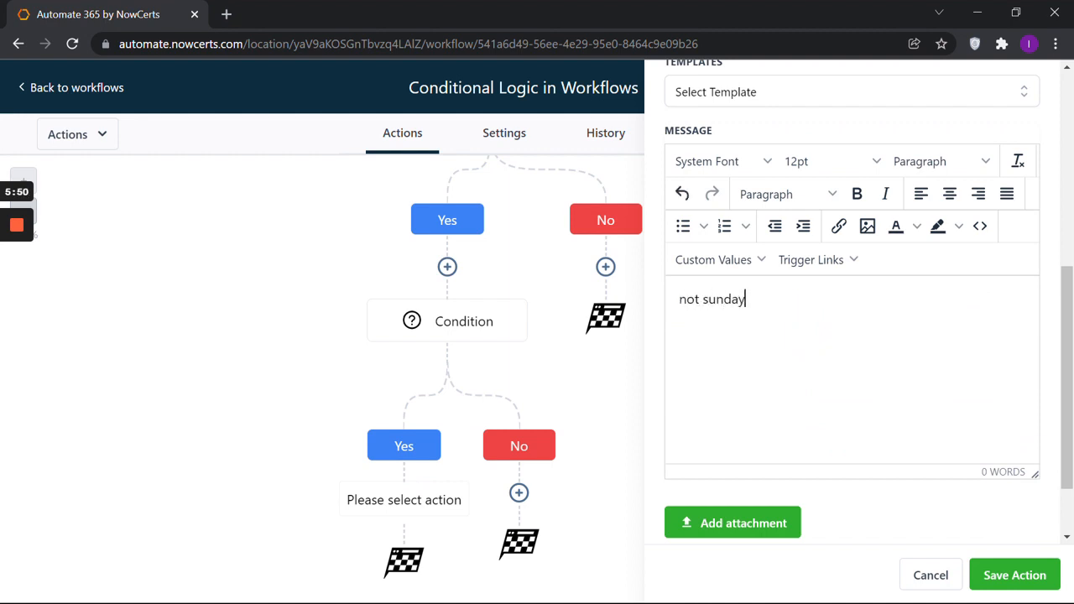
scroll(853, 335, "up", 2)
left_click(775, 193)
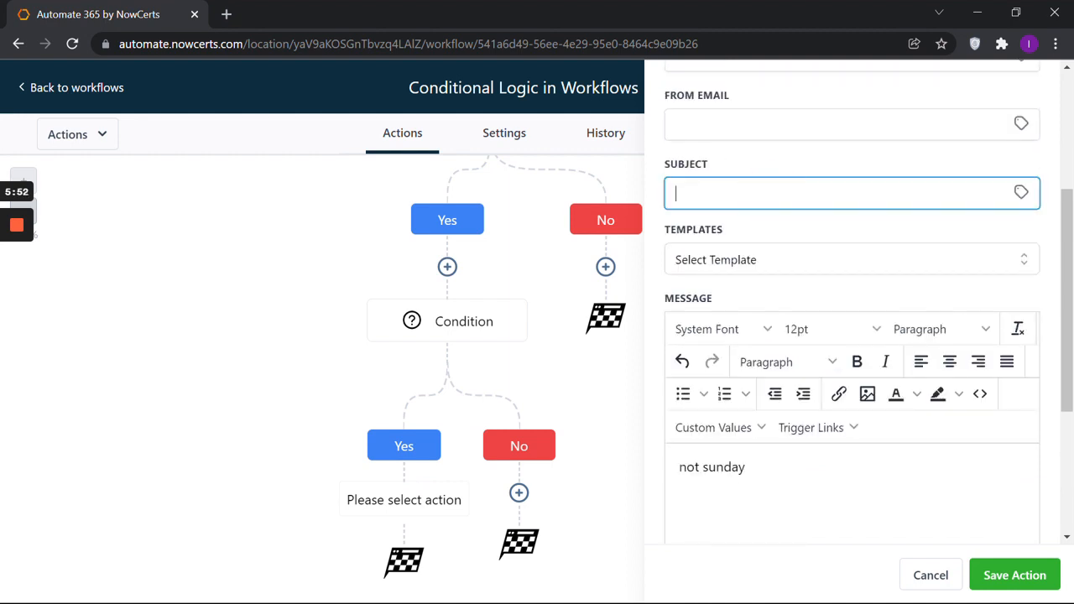
type("not")
left_click(1014, 578)
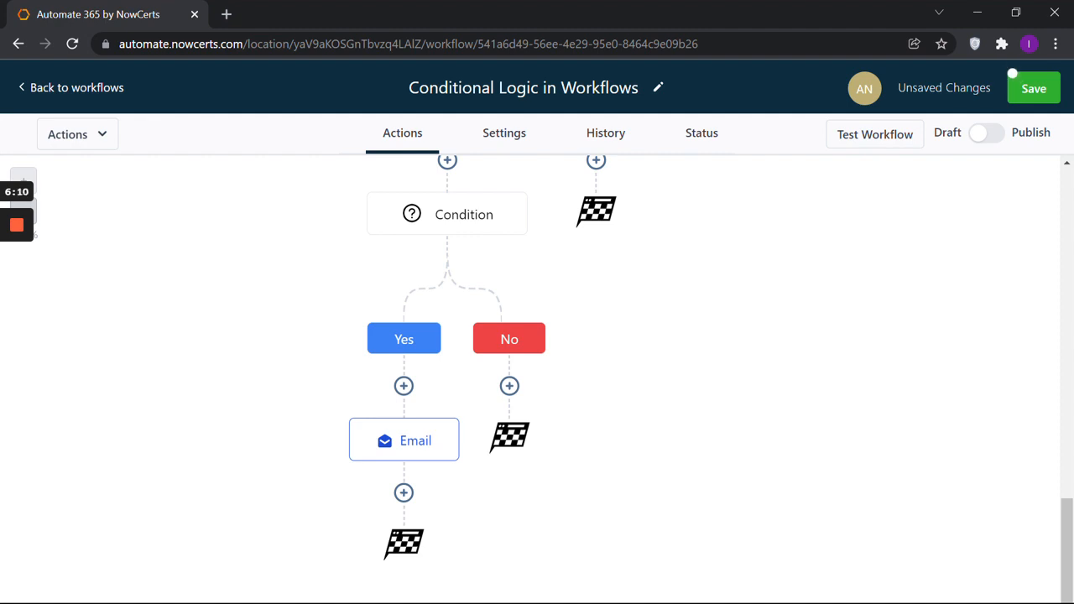
Add an If / Else action below the new email in the day-of-week condition's Yes branch.
left_click(404, 493)
type("if")
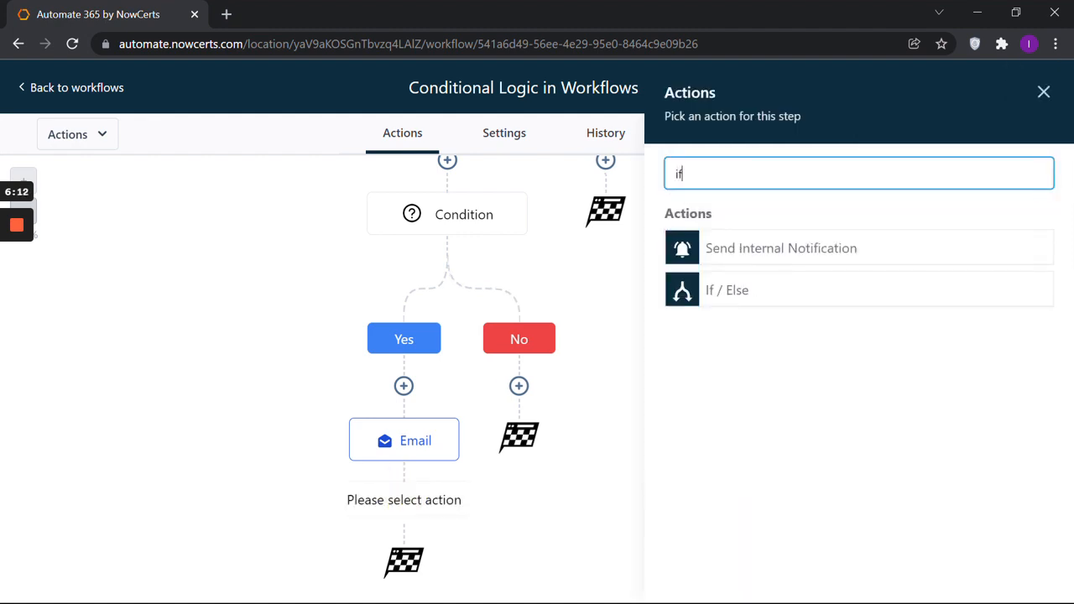
left_click(727, 290)
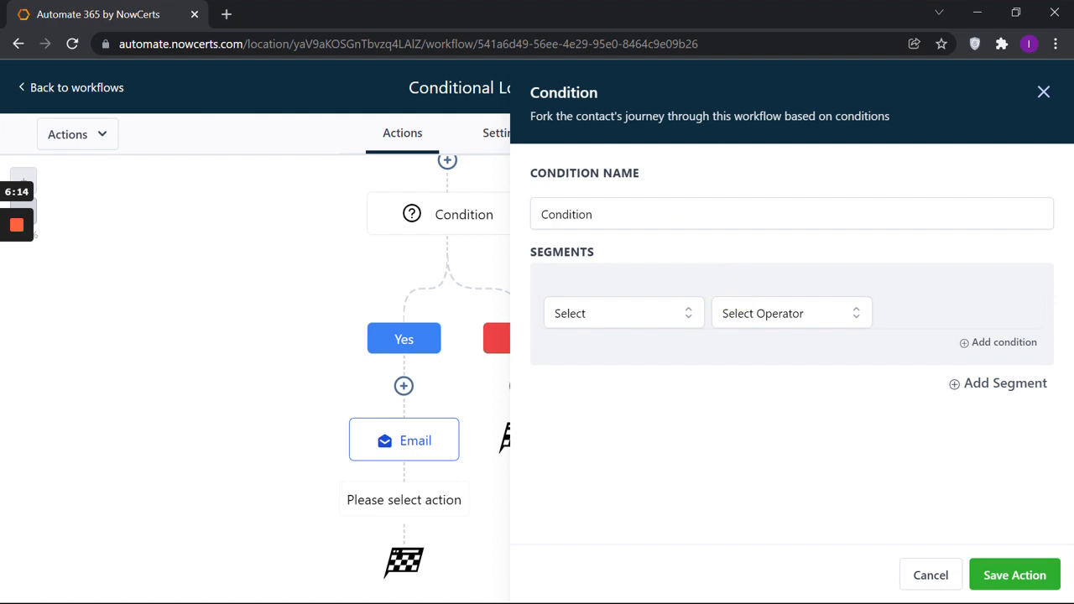
Define the condition segment as the standard field State Is "Florida" and save the action.
left_click(678, 313)
left_click(630, 346)
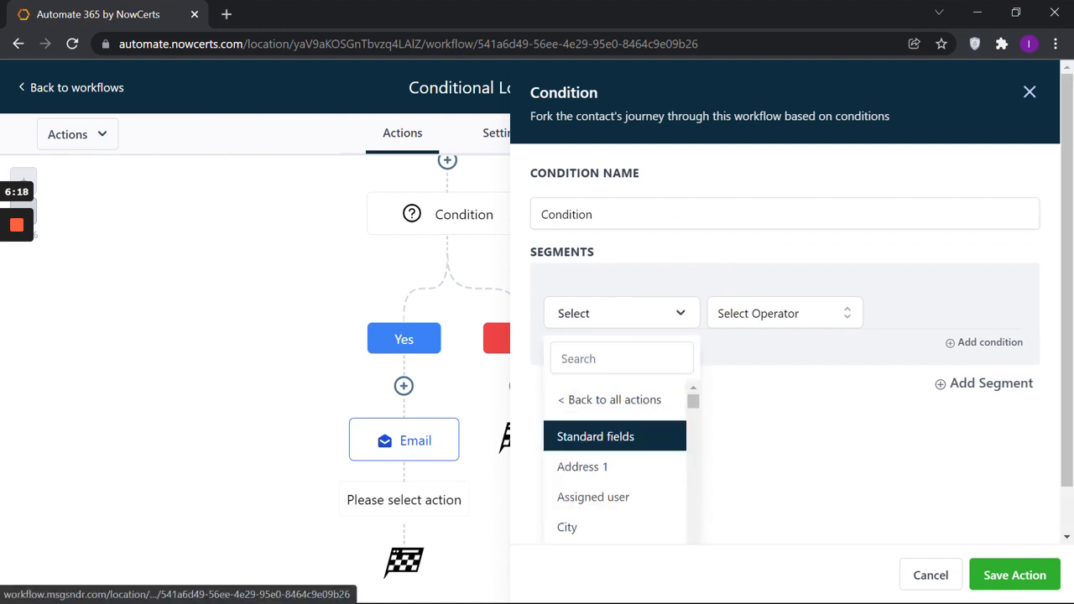
scroll(616, 443, "down", 1)
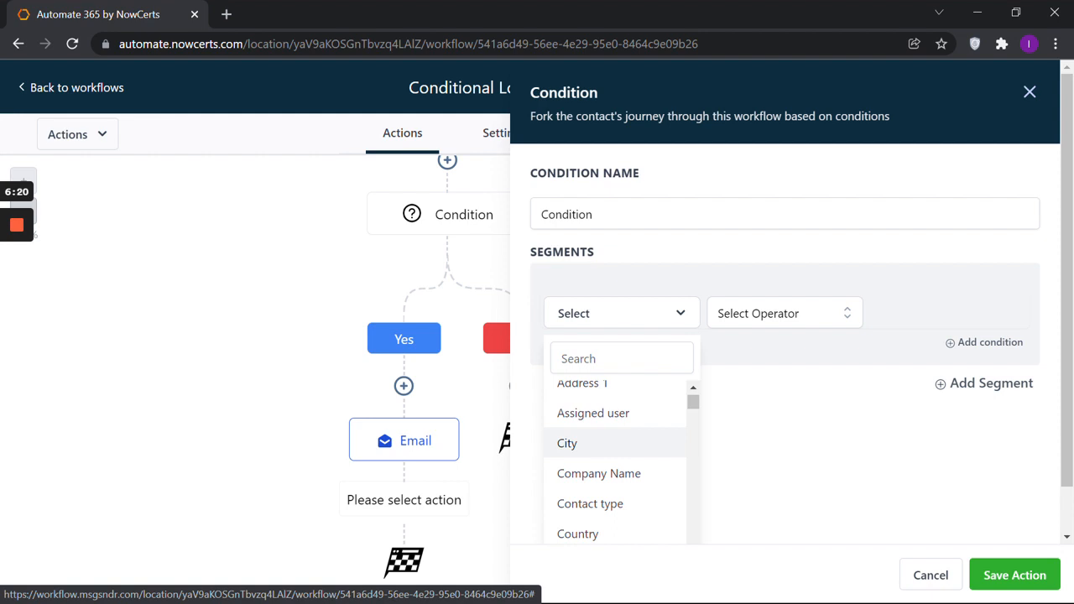
scroll(616, 453, "down", 1)
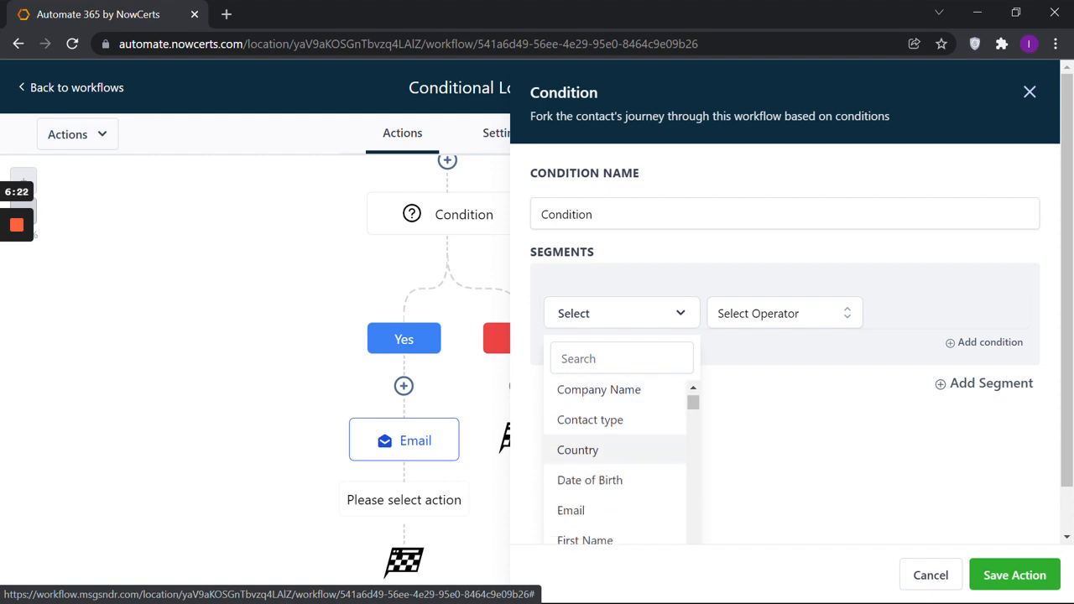
scroll(616, 454, "down", 3)
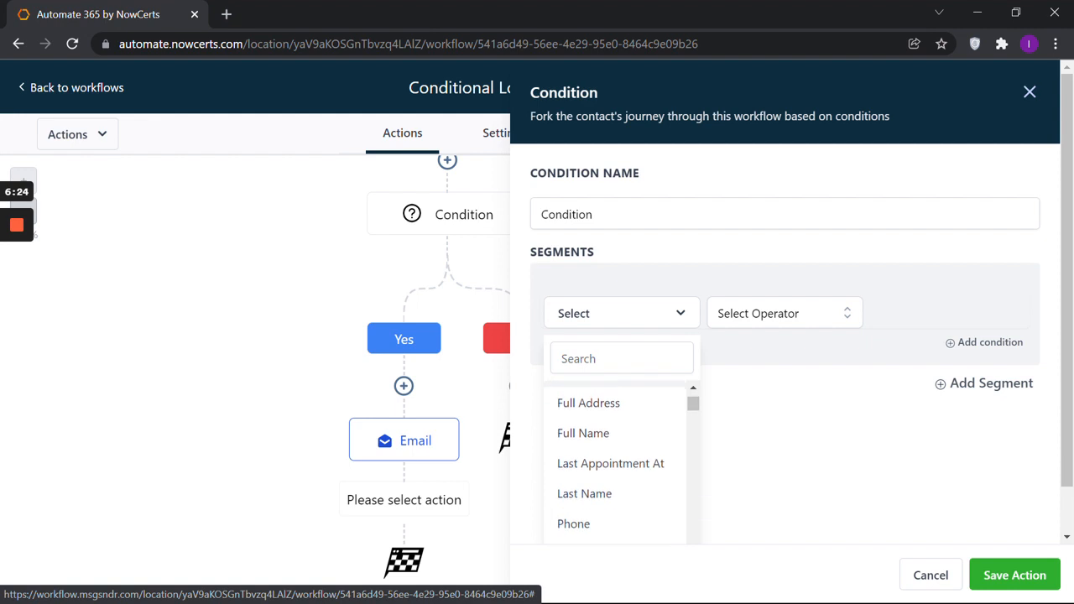
scroll(616, 458, "down", 1)
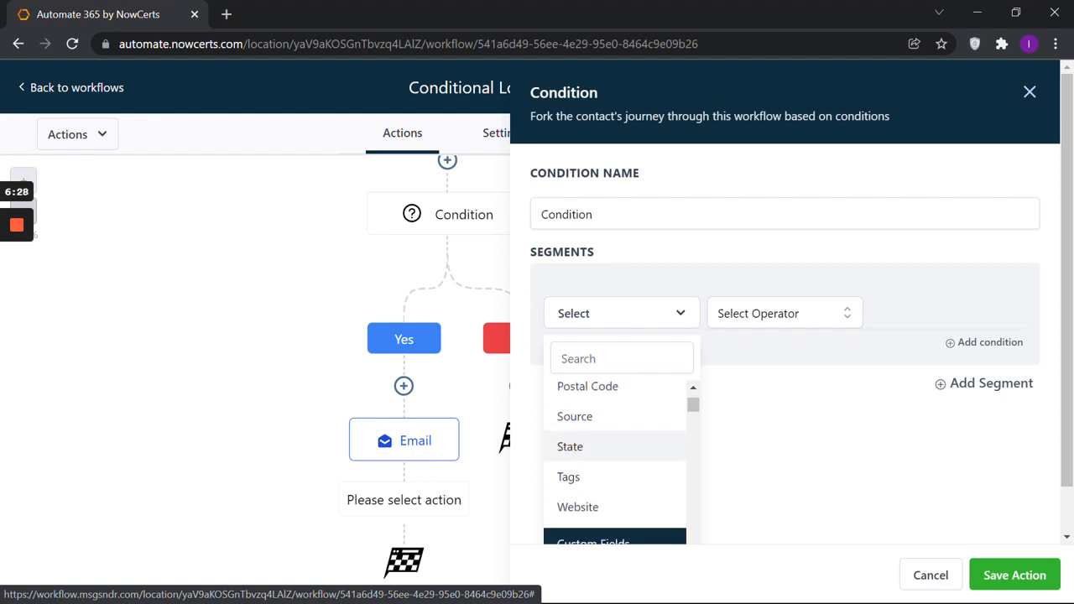
left_click(623, 441)
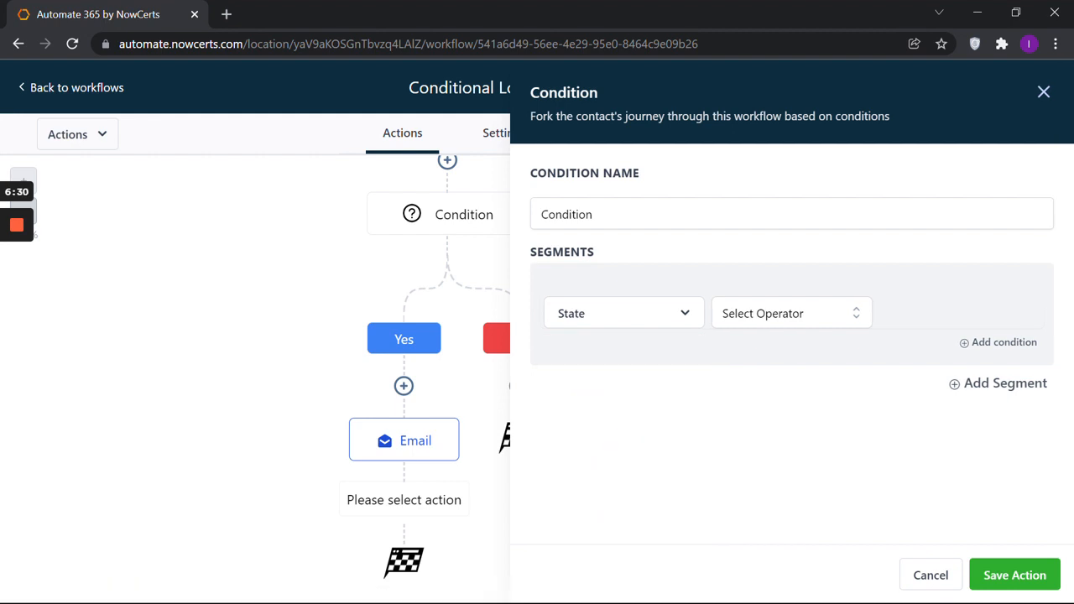
left_click(770, 312)
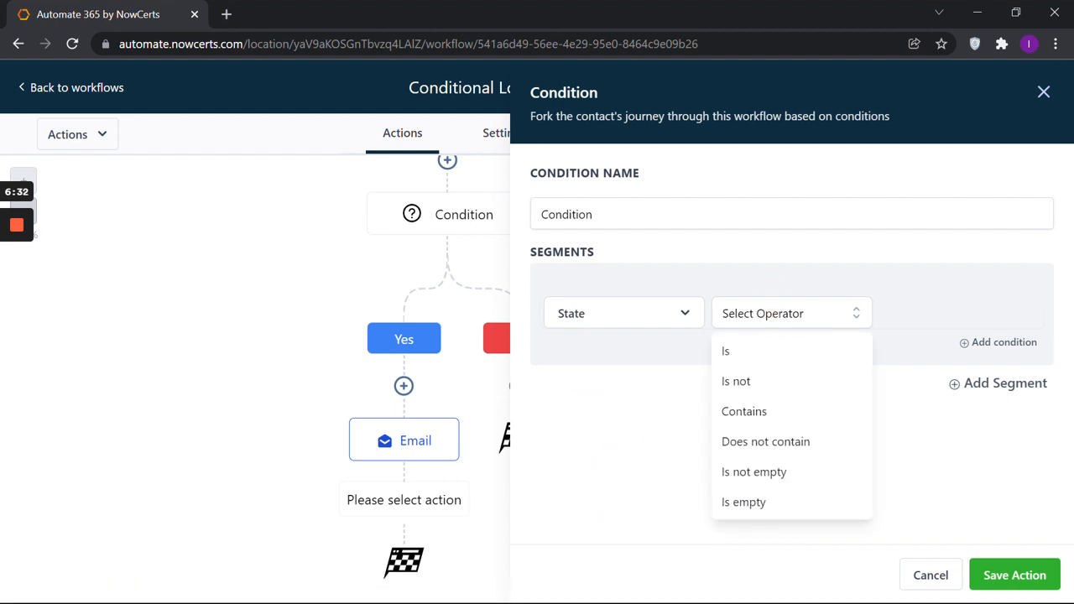
left_click(727, 351)
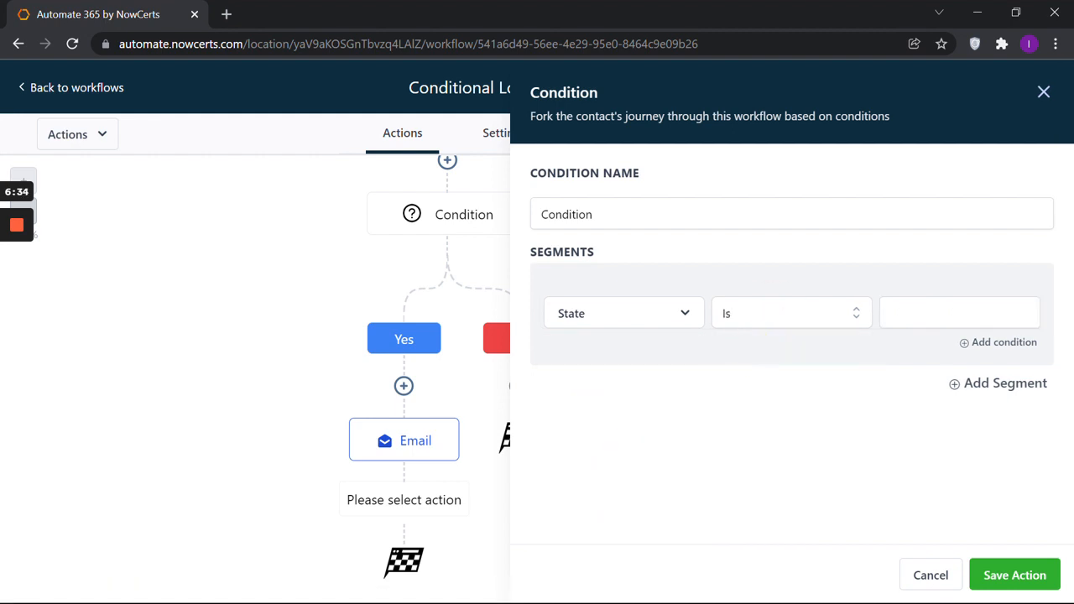
left_click(895, 311)
type("Florida")
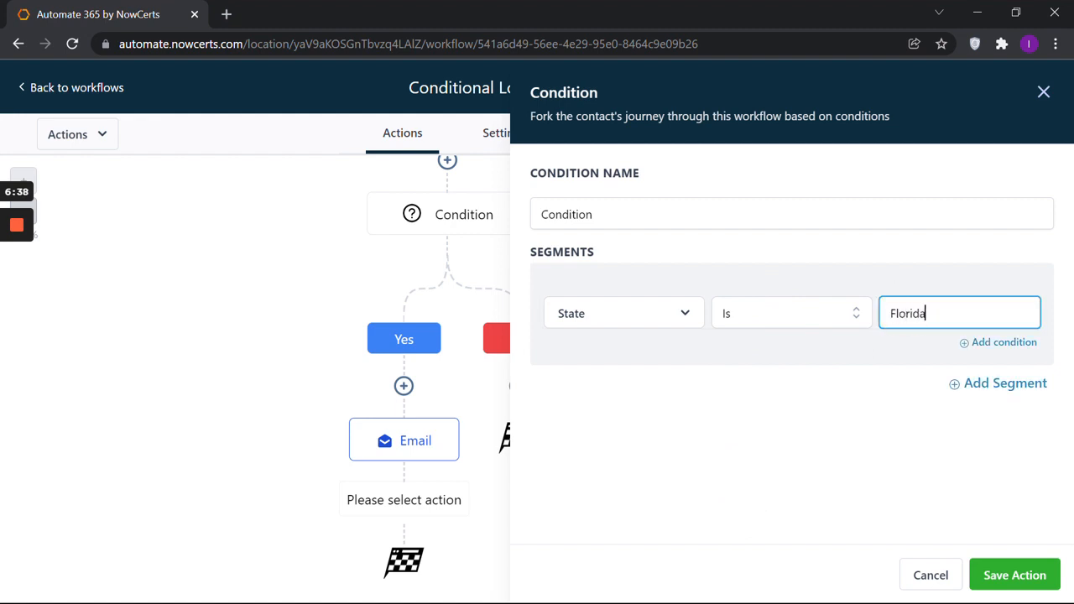
left_click(1015, 575)
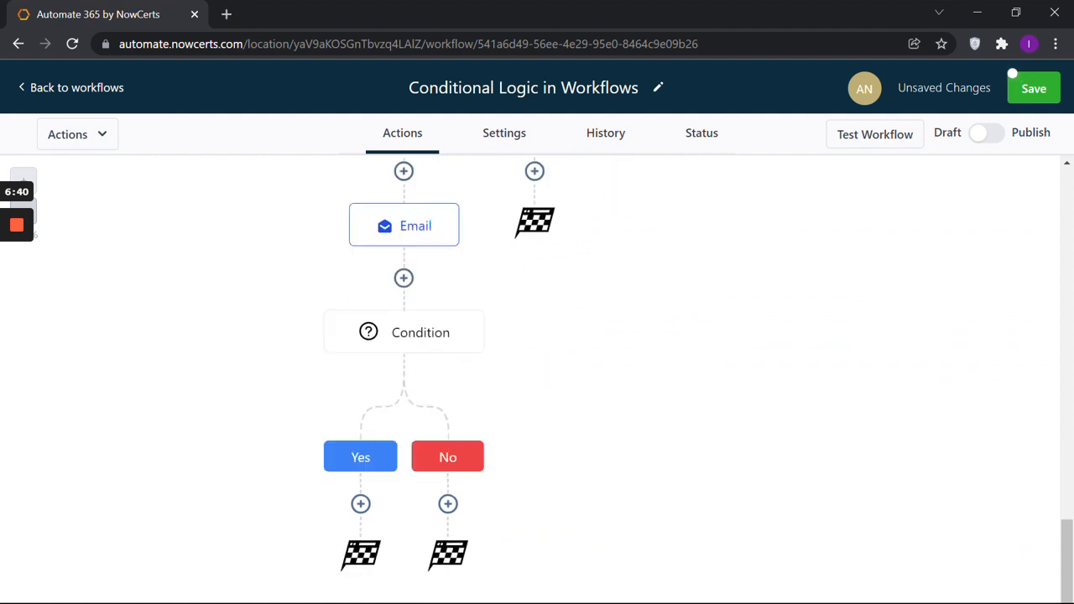